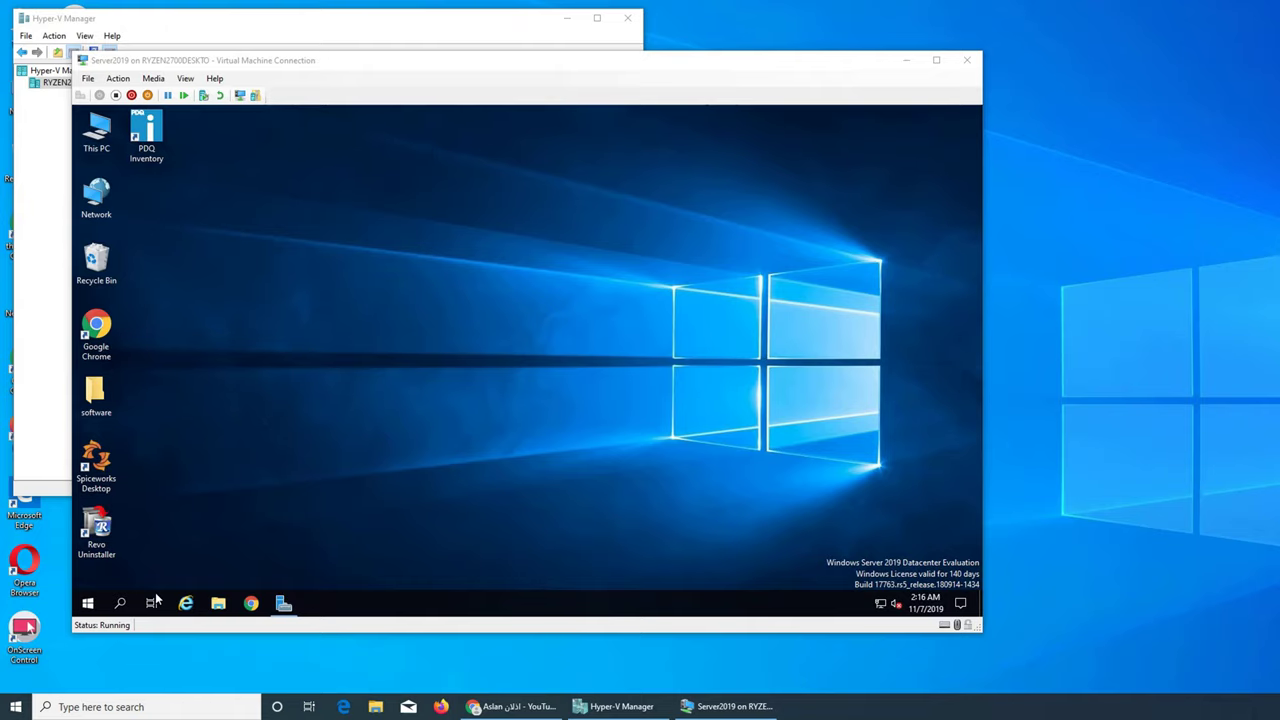
Search the web in Chrome for "pdq deploy", open the pdq.com PDQ Deploy page and dismiss the restore-pages prompt
left_click(251, 605)
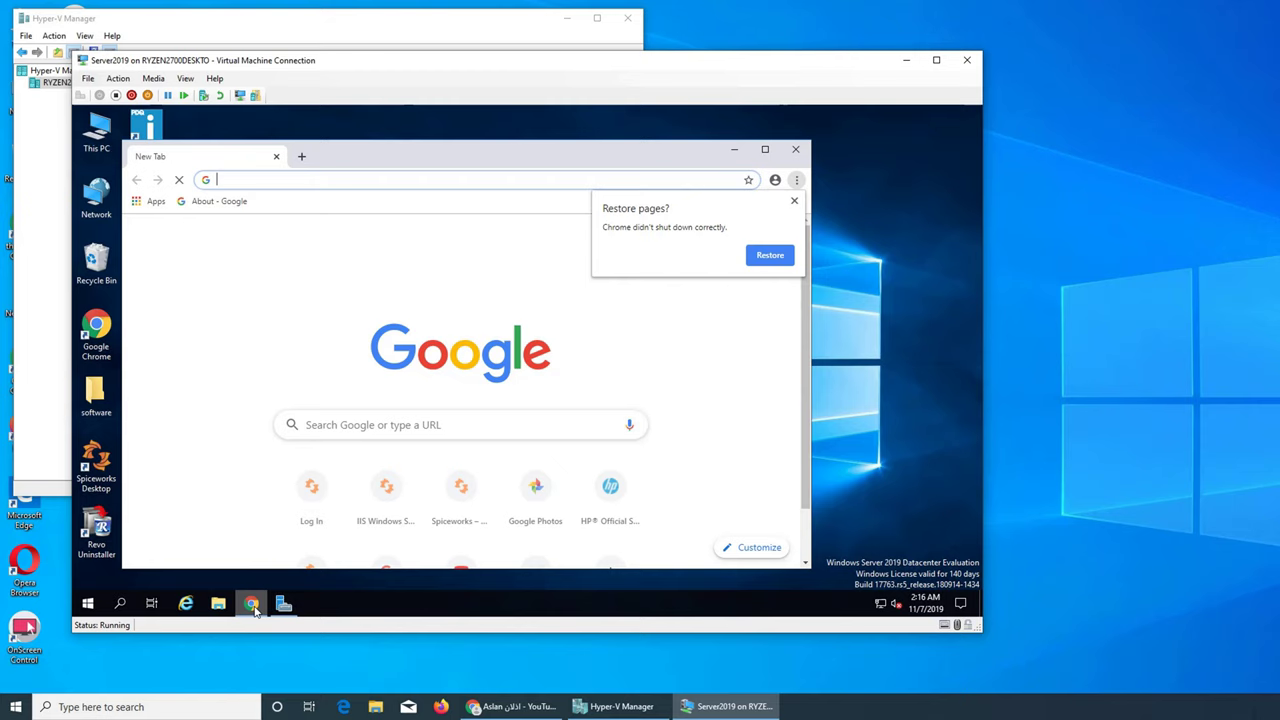
type("pdq deploy")
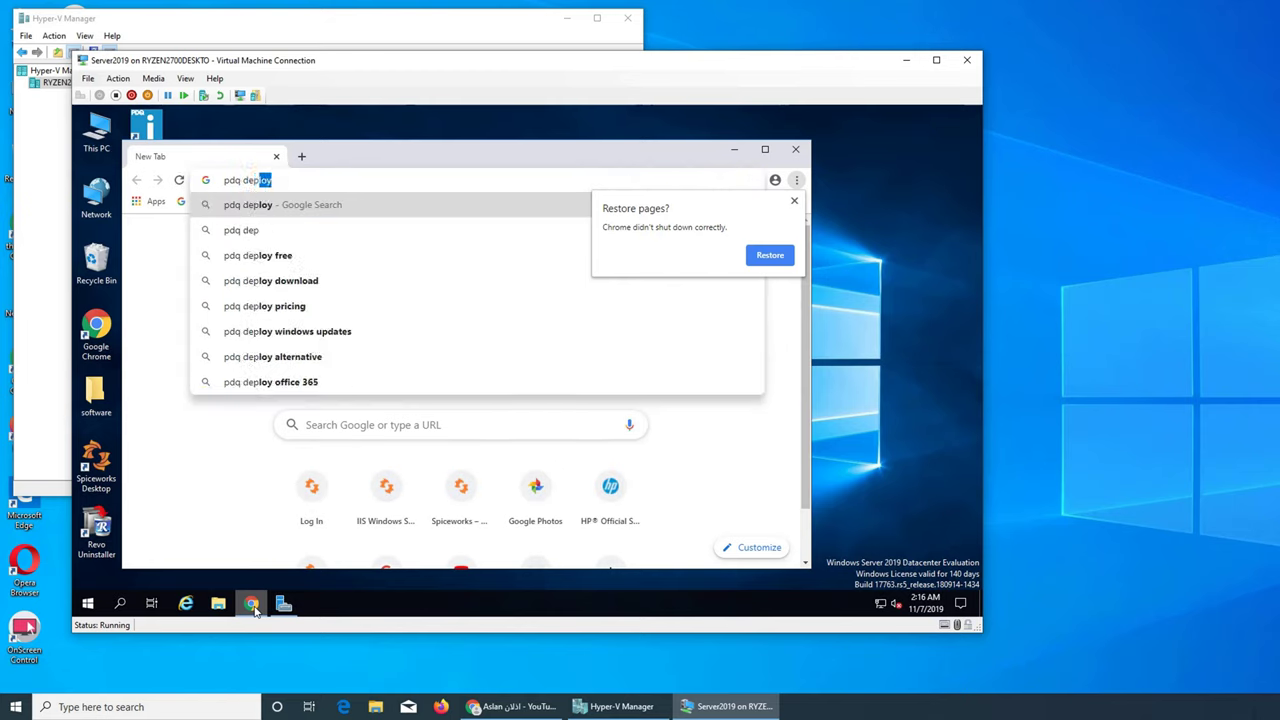
key("Return")
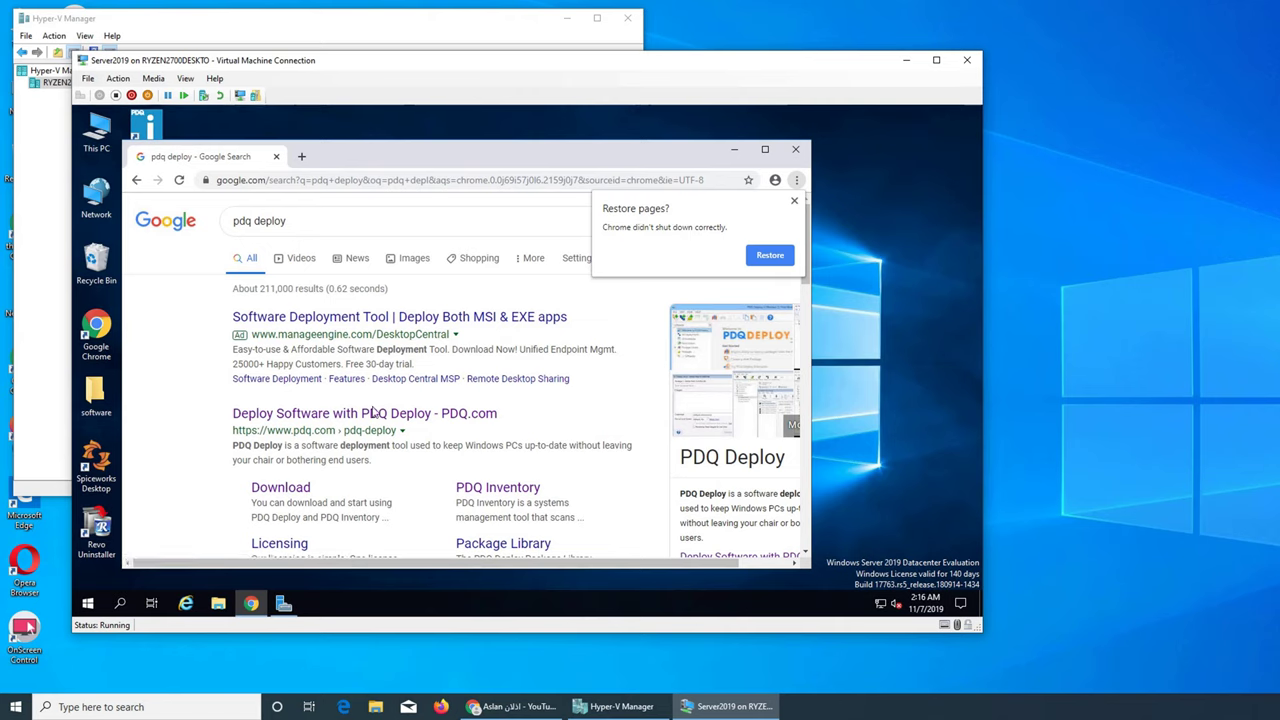
left_click(375, 413)
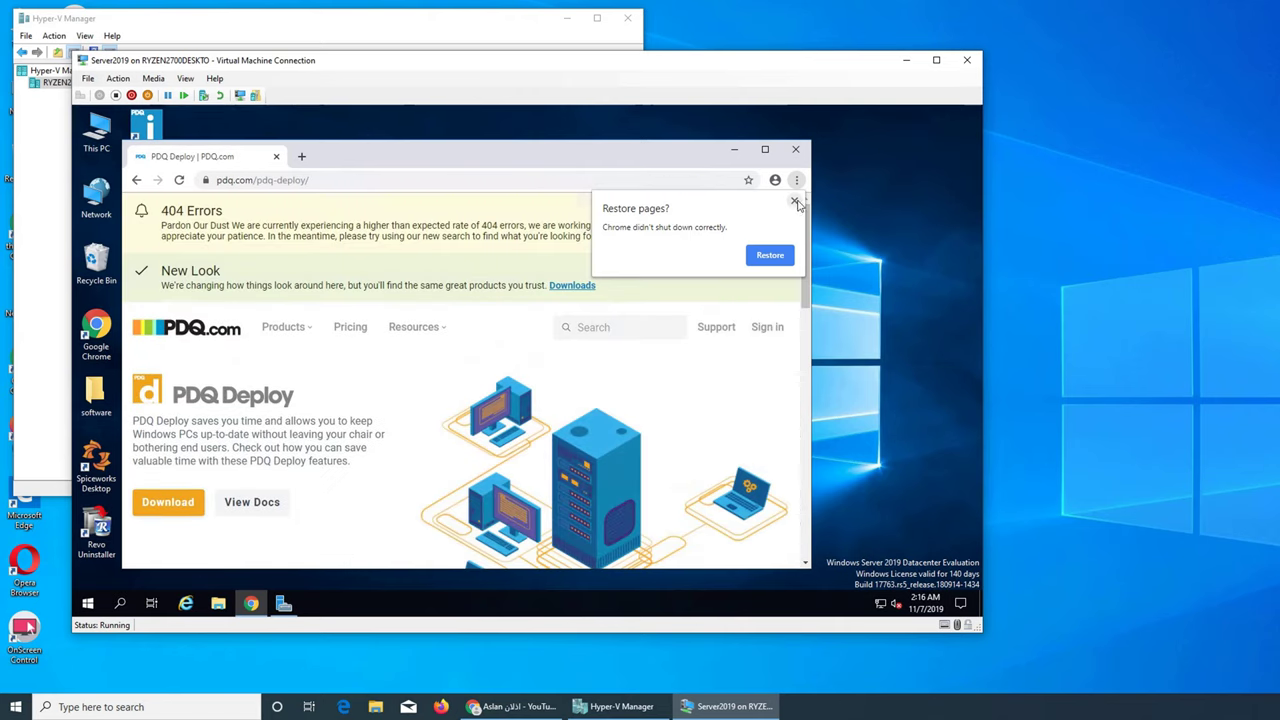
left_click(794, 201)
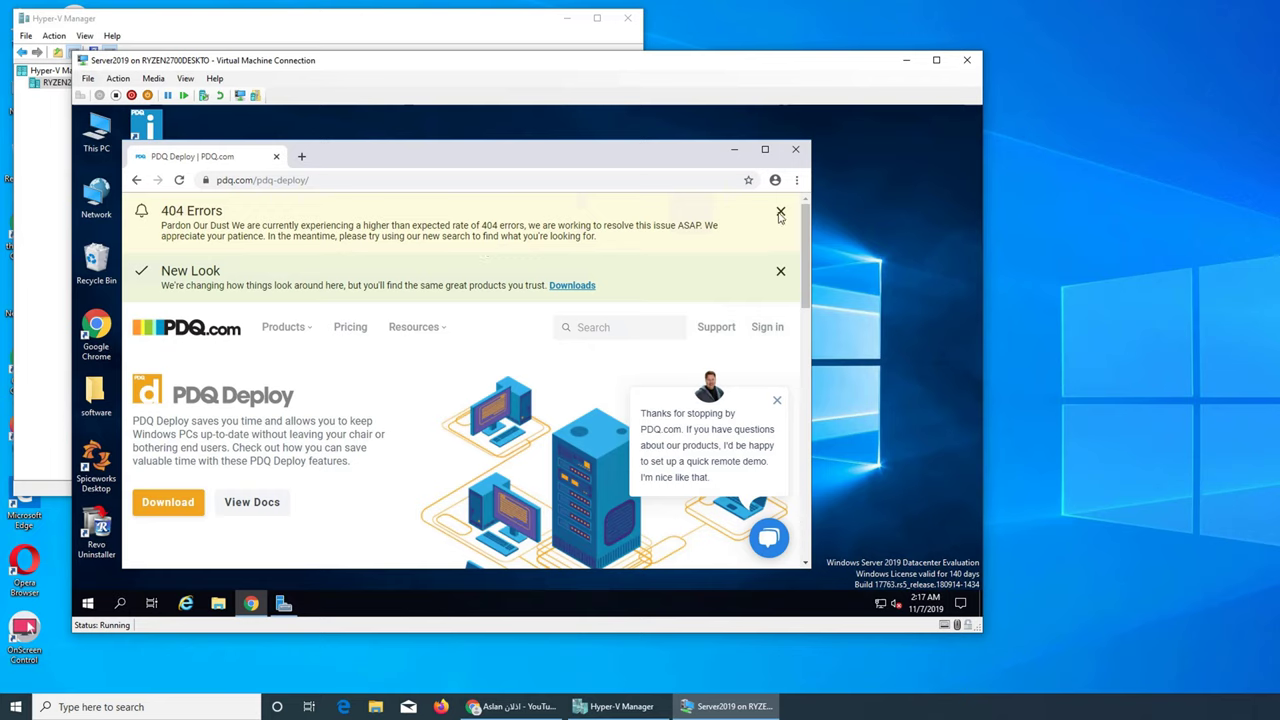
Dismiss the site notices, download the PDQ Deploy installer and show the downloaded file in its folder
left_click(781, 212)
left_click(780, 211)
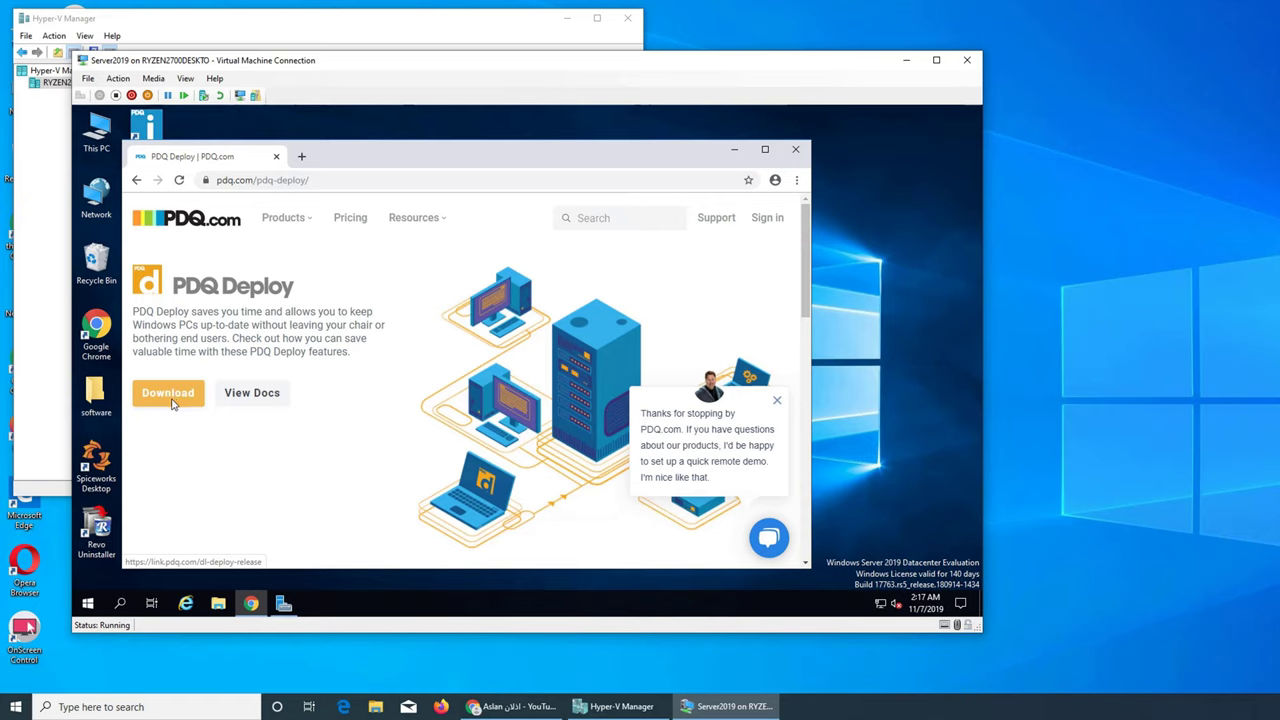
left_click(172, 400)
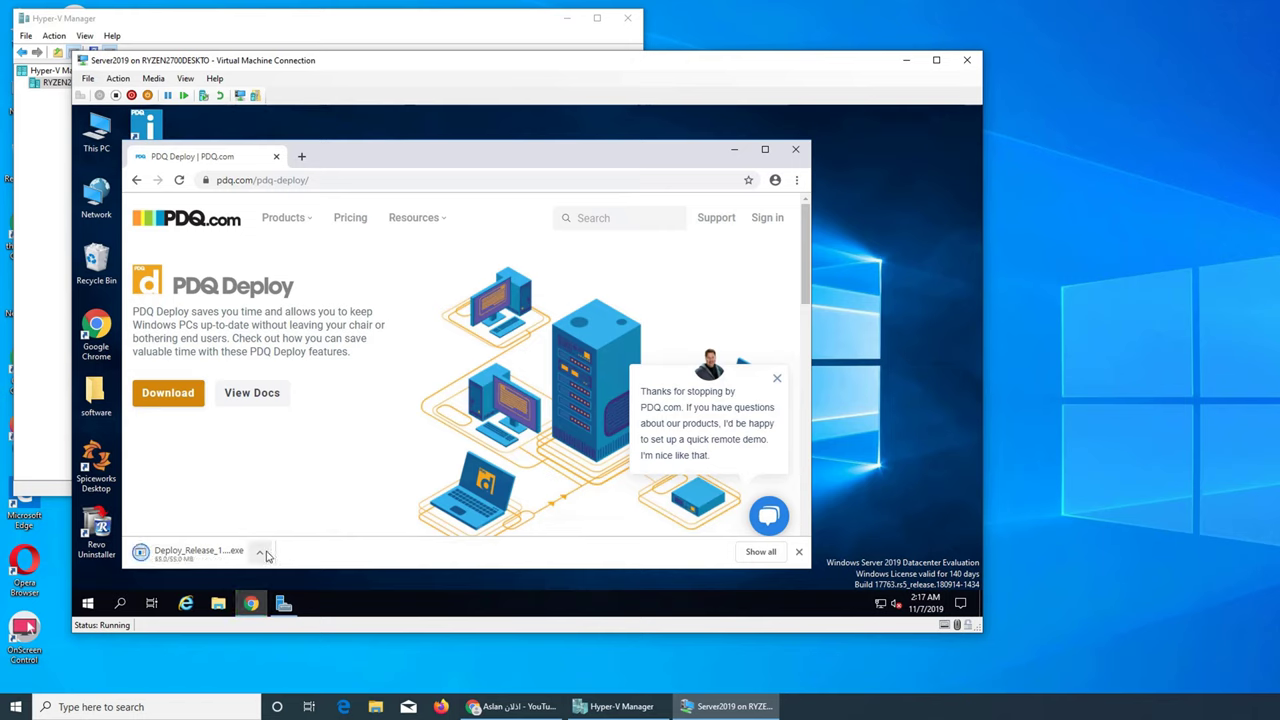
left_click(260, 553)
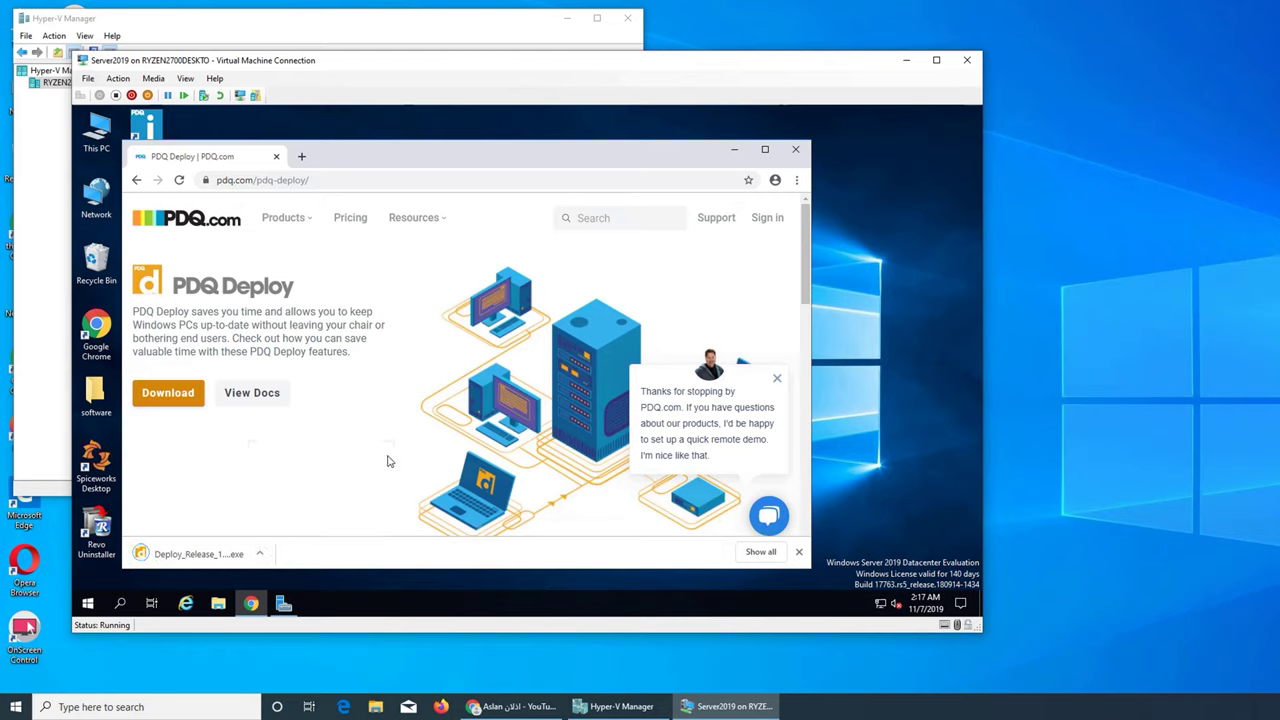
left_click(259, 553)
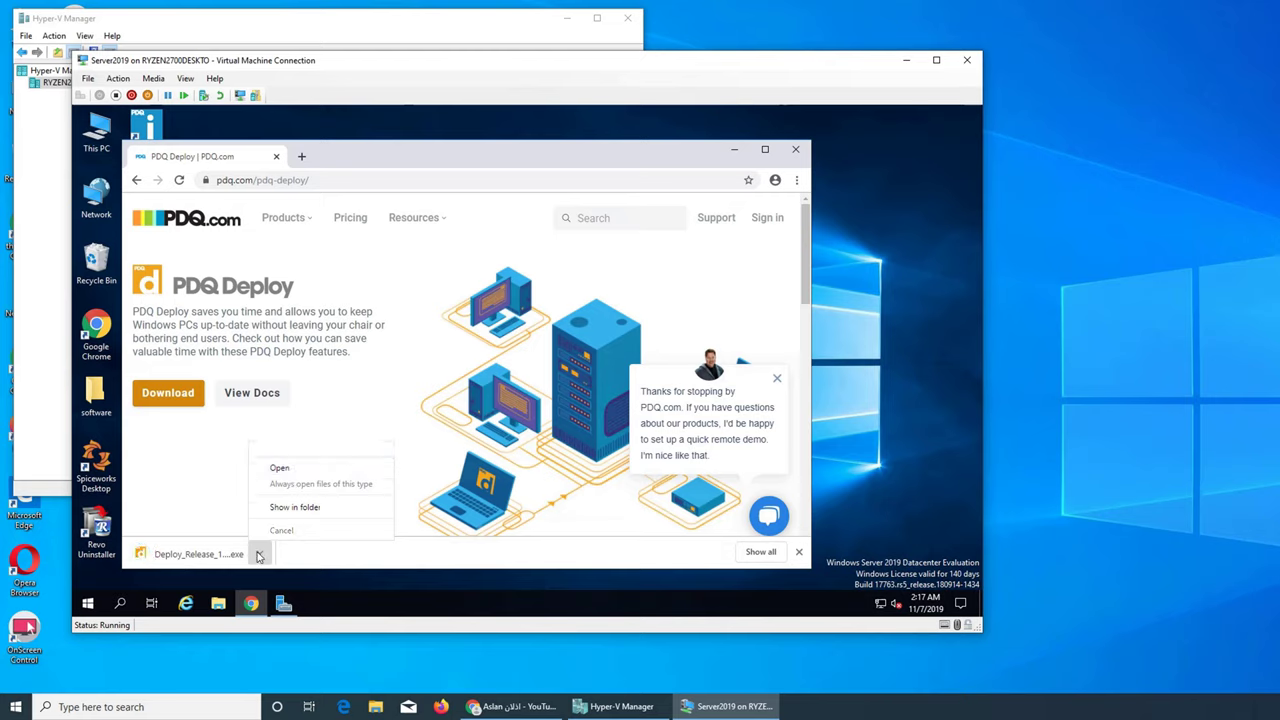
left_click(293, 508)
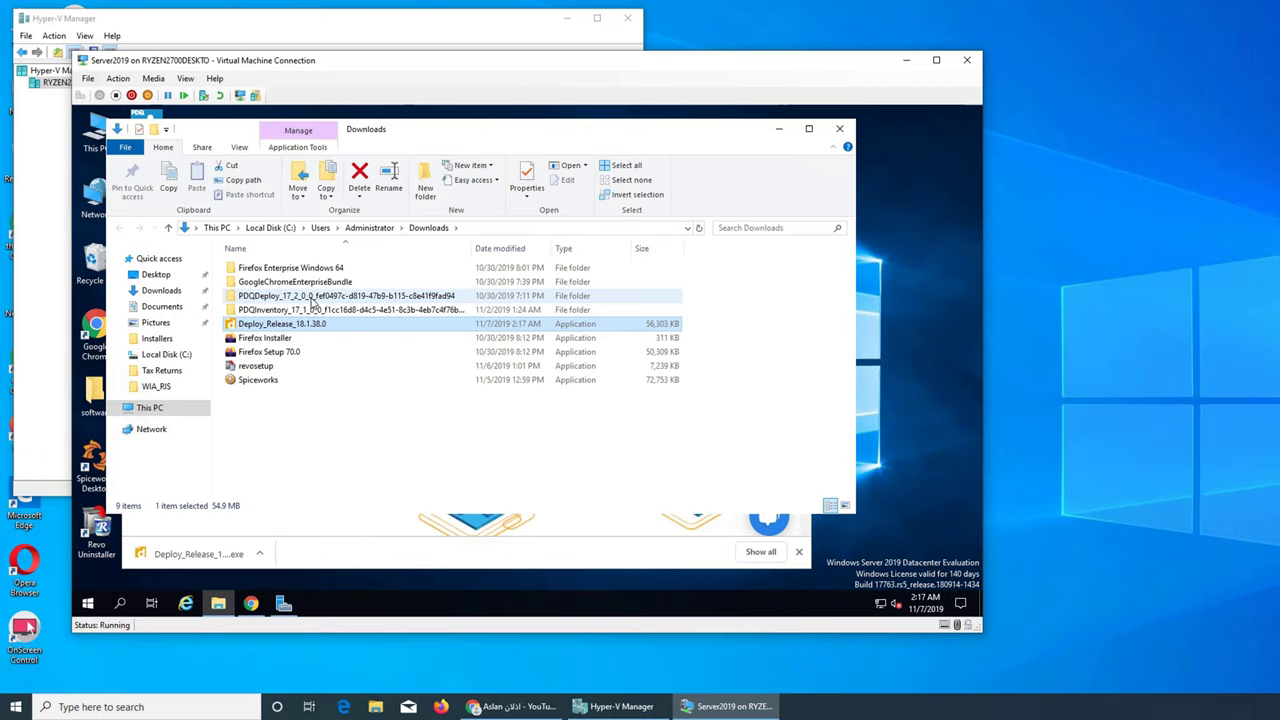
Check the older PDQDeploy_17_2_0_0 folder, and install and launch PDQ Deploy from Deploy_Release_18.1.38.0, accepting the license agreement
double_click(322, 296)
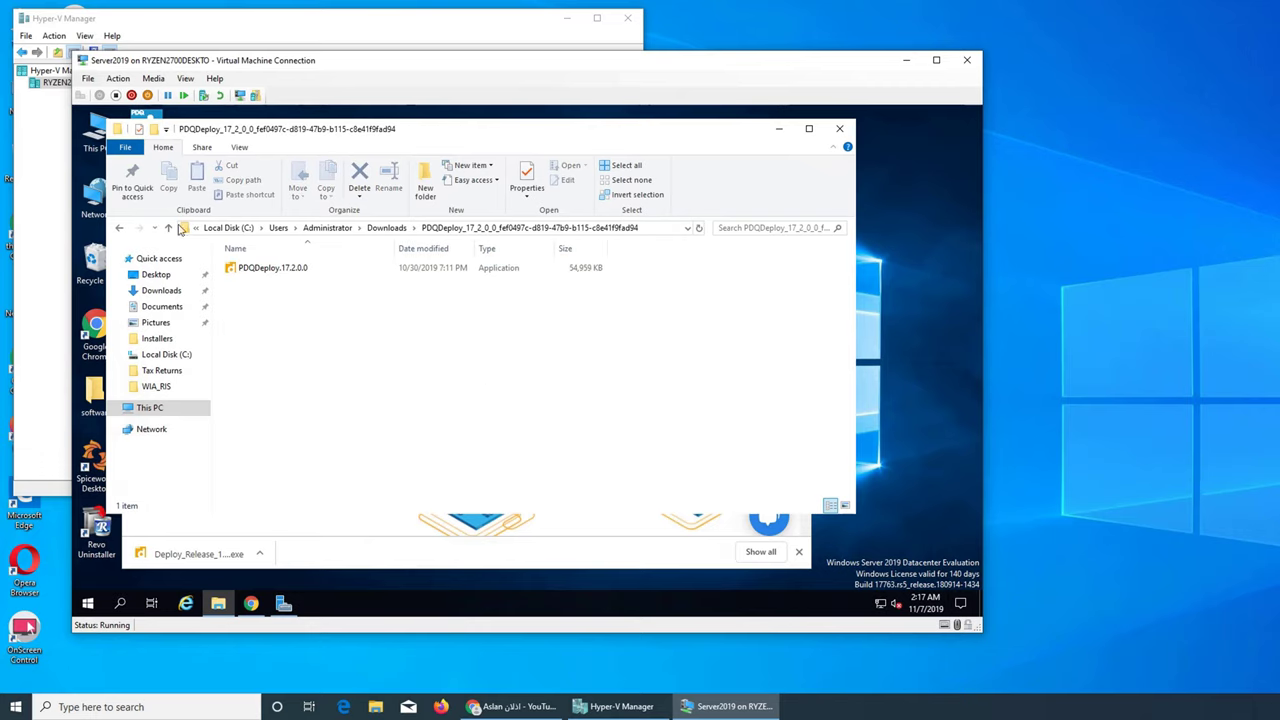
left_click(118, 227)
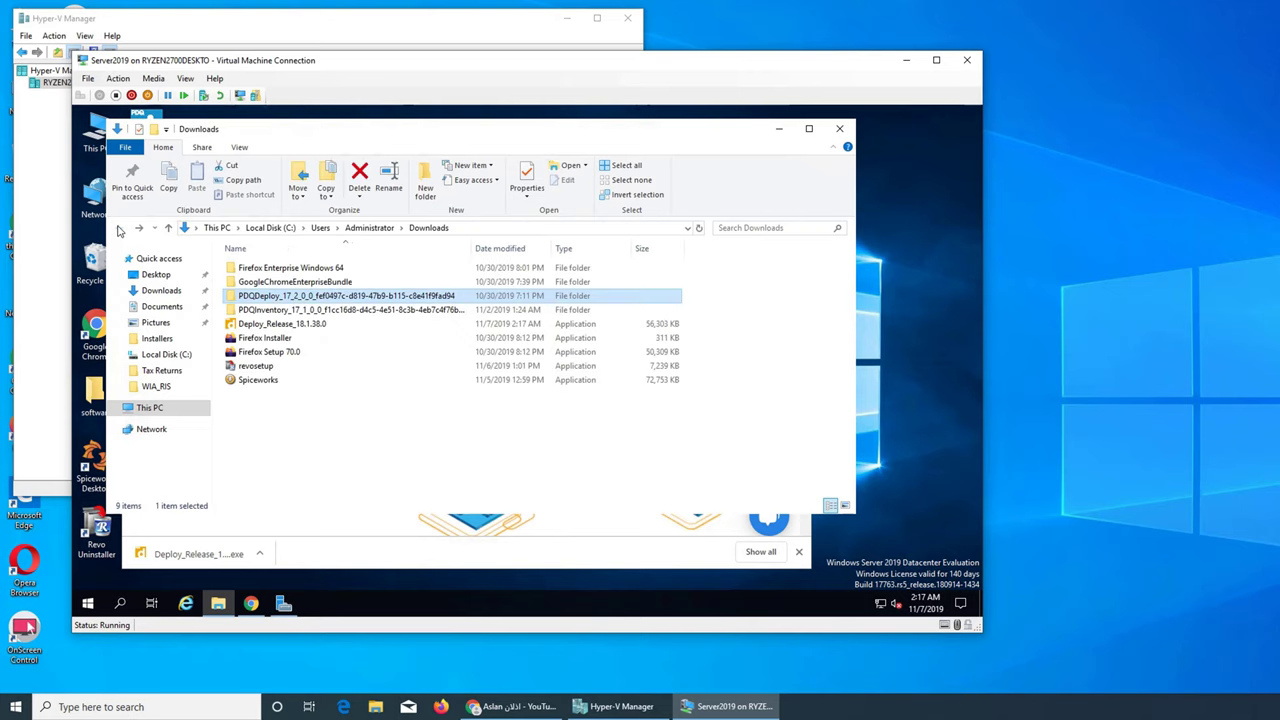
double_click(276, 326)
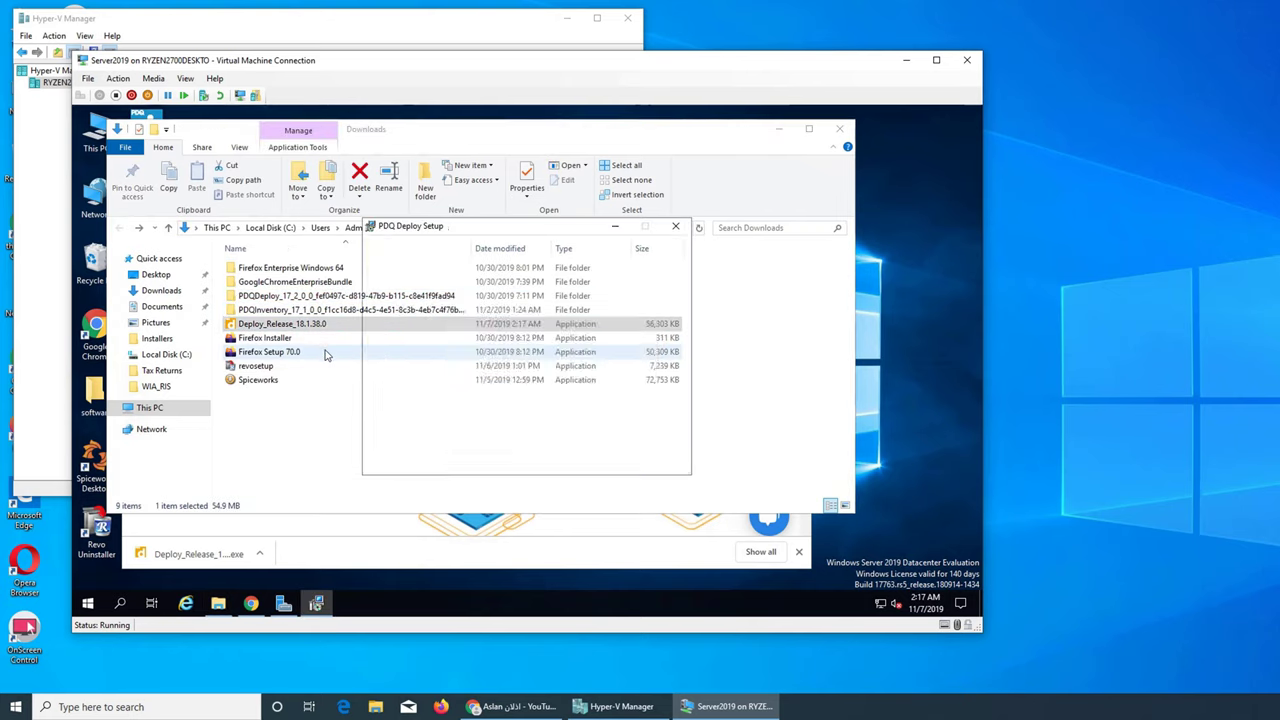
left_click(587, 463)
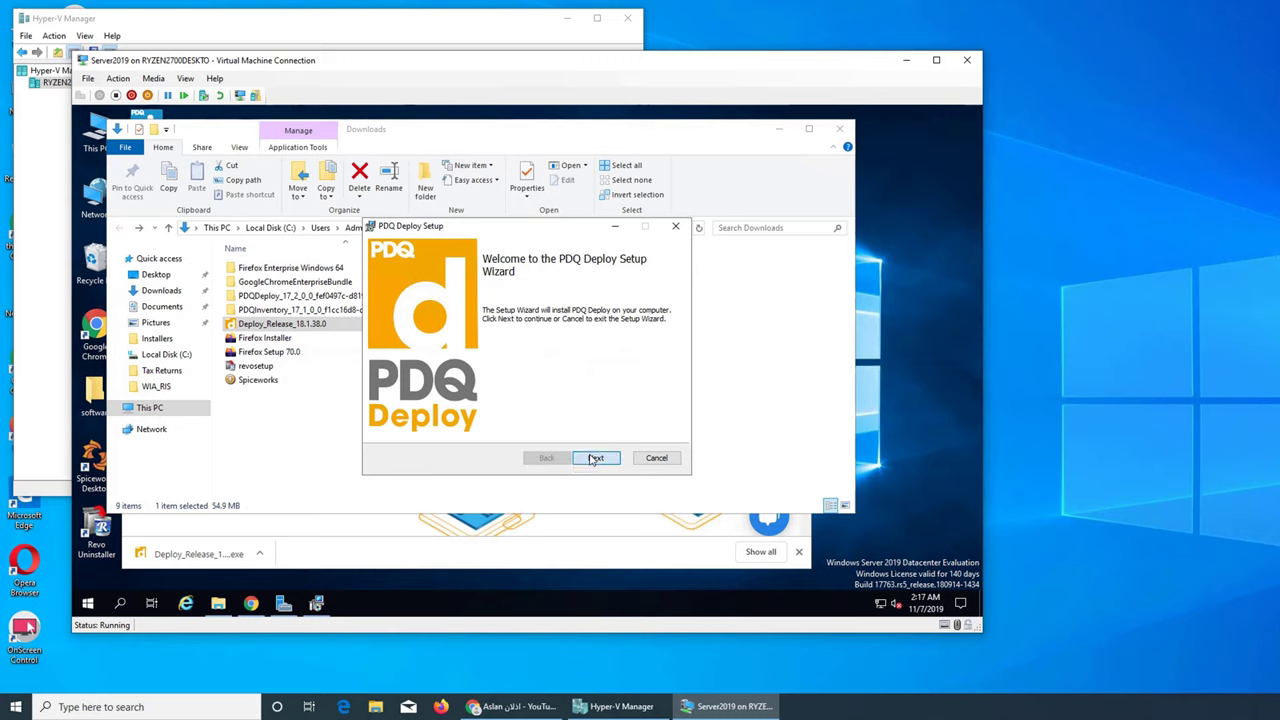
left_click(459, 429)
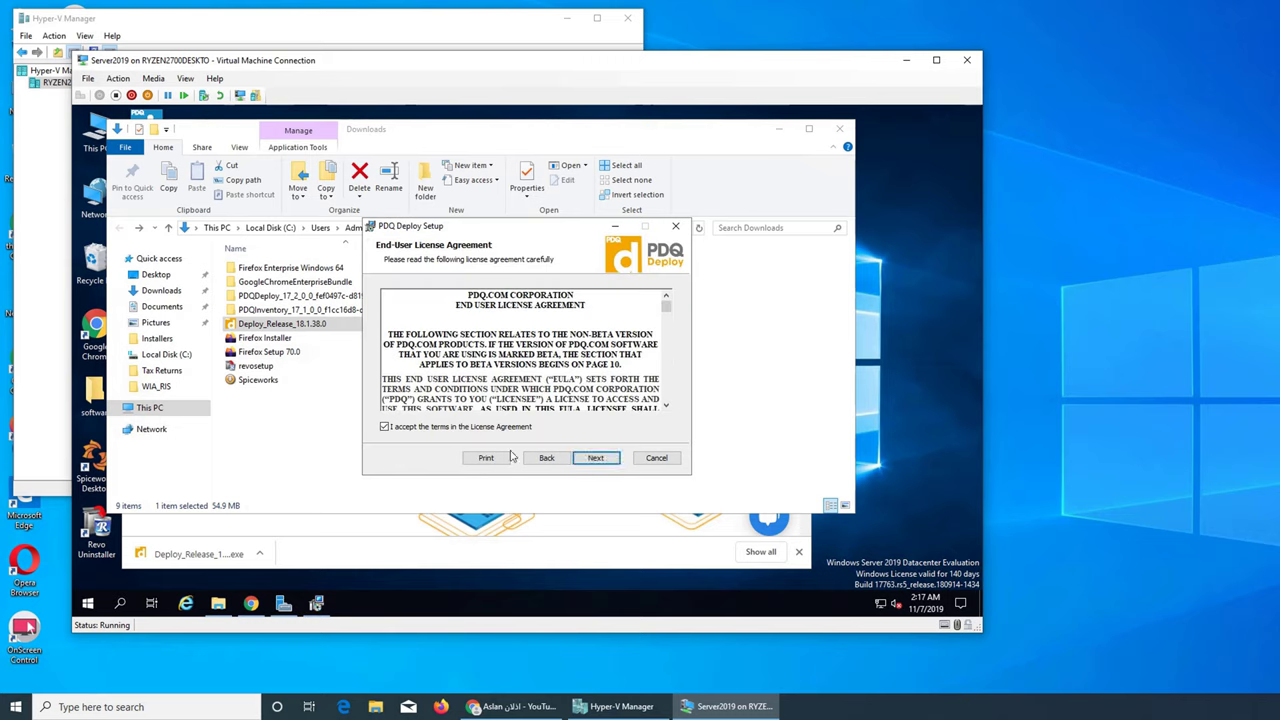
left_click(592, 458)
left_click(604, 464)
left_click(598, 462)
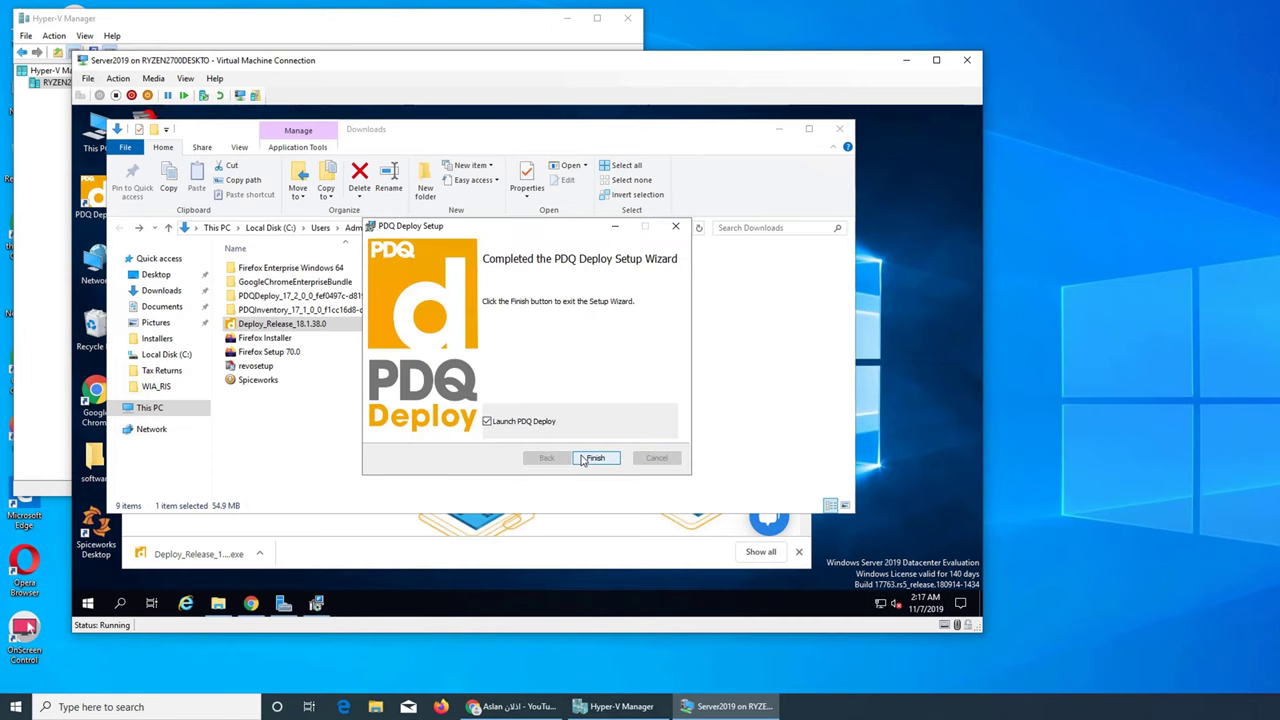
left_click(583, 460)
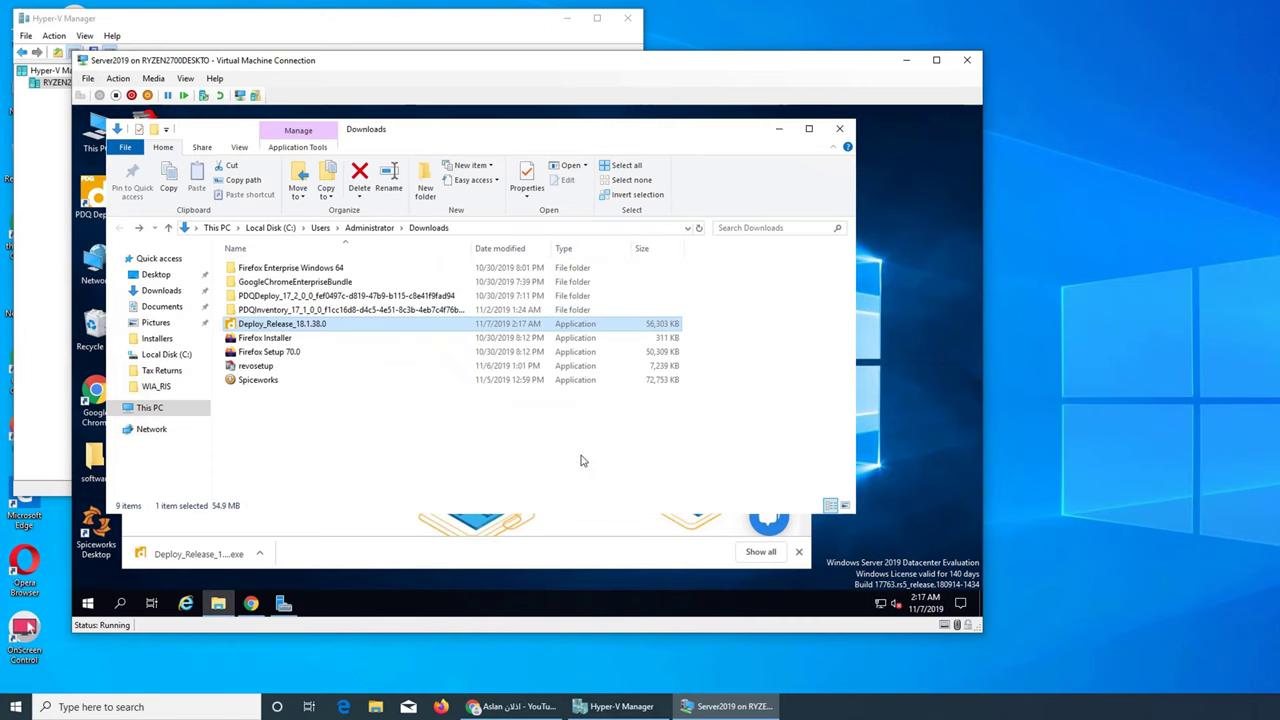
Minimize the Downloads folder and browser windows, and close PDQ Deploy
left_click(779, 128)
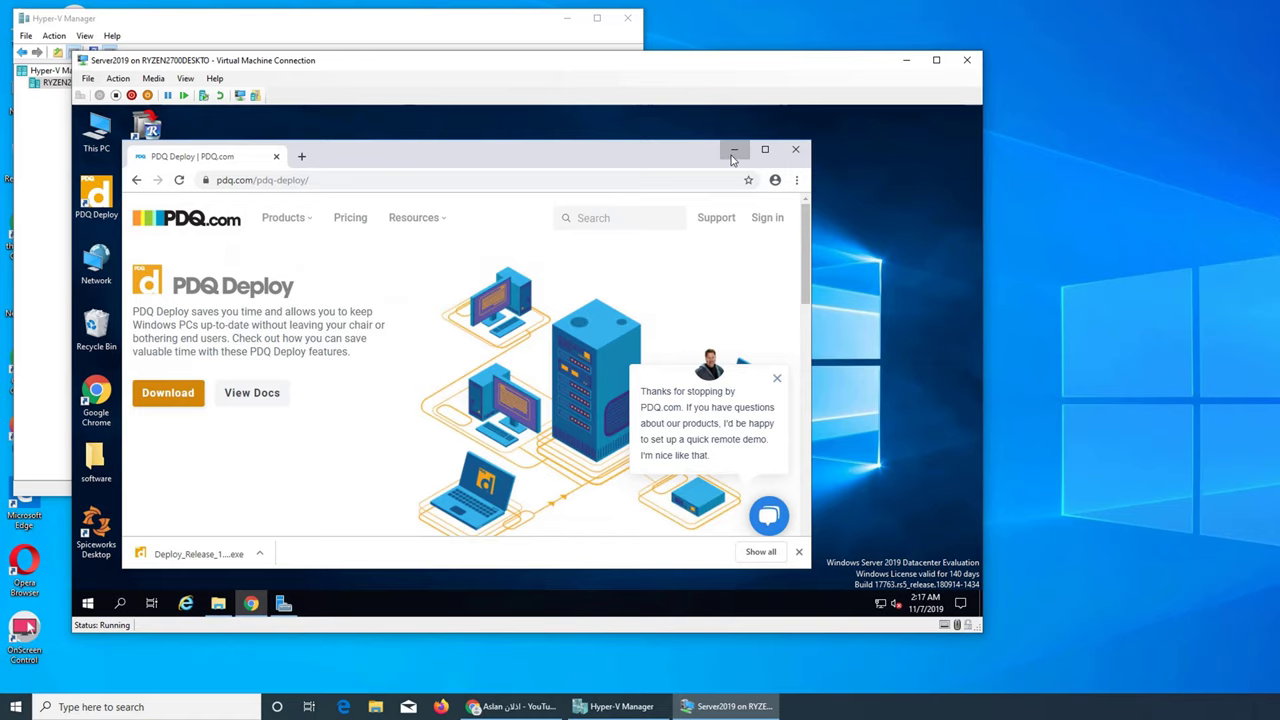
left_click(734, 150)
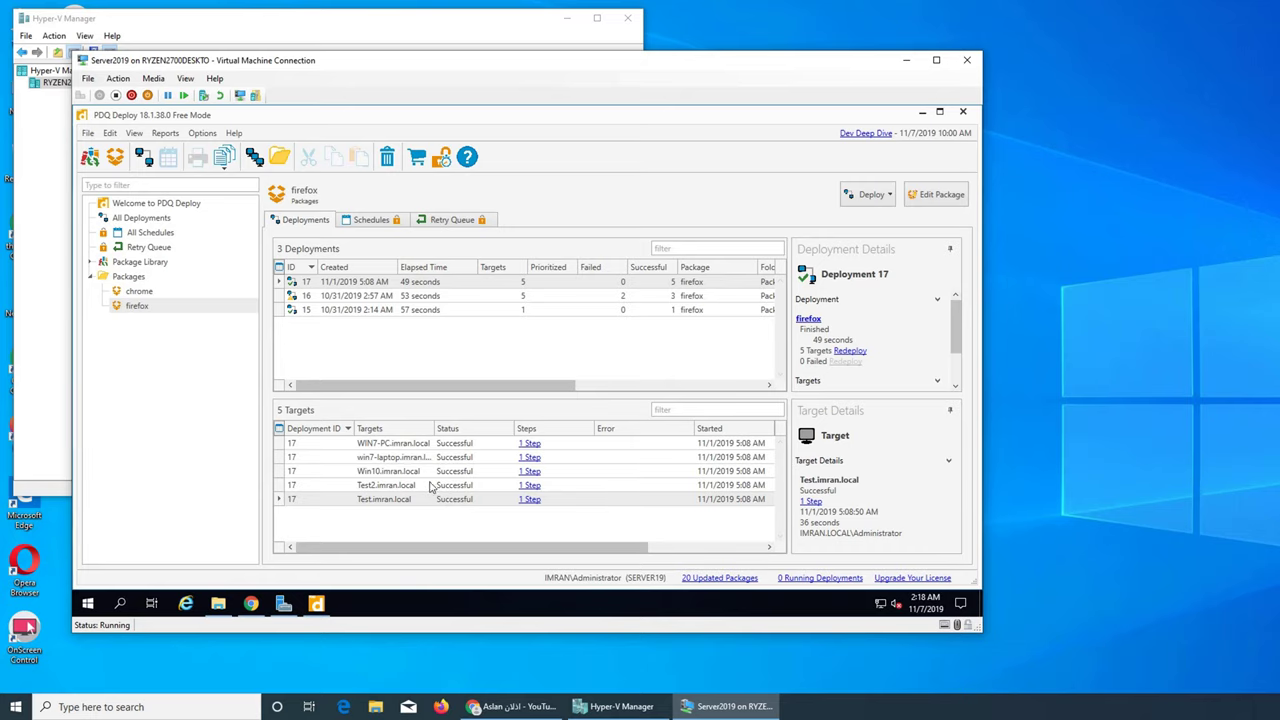
left_click(962, 111)
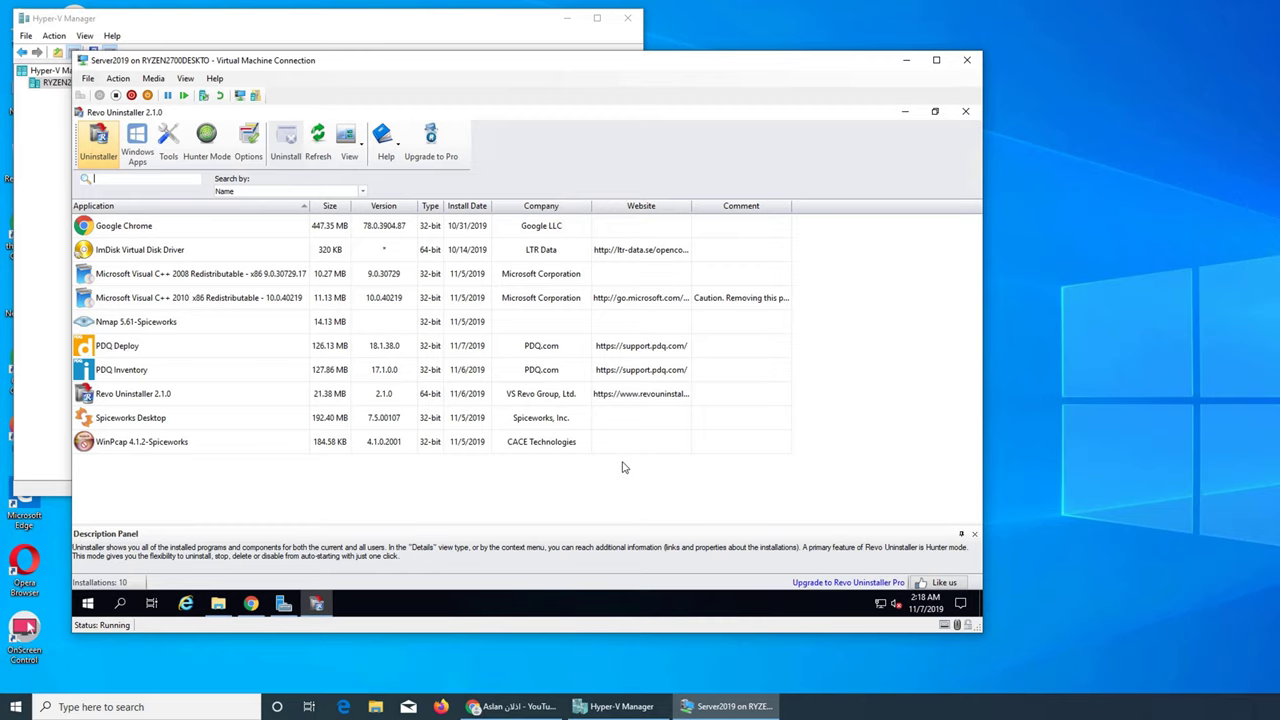
Uninstall PDQ Deploy with Revo Uninstaller and scan for leftovers using the Advanced scanning mode
left_click(150, 348)
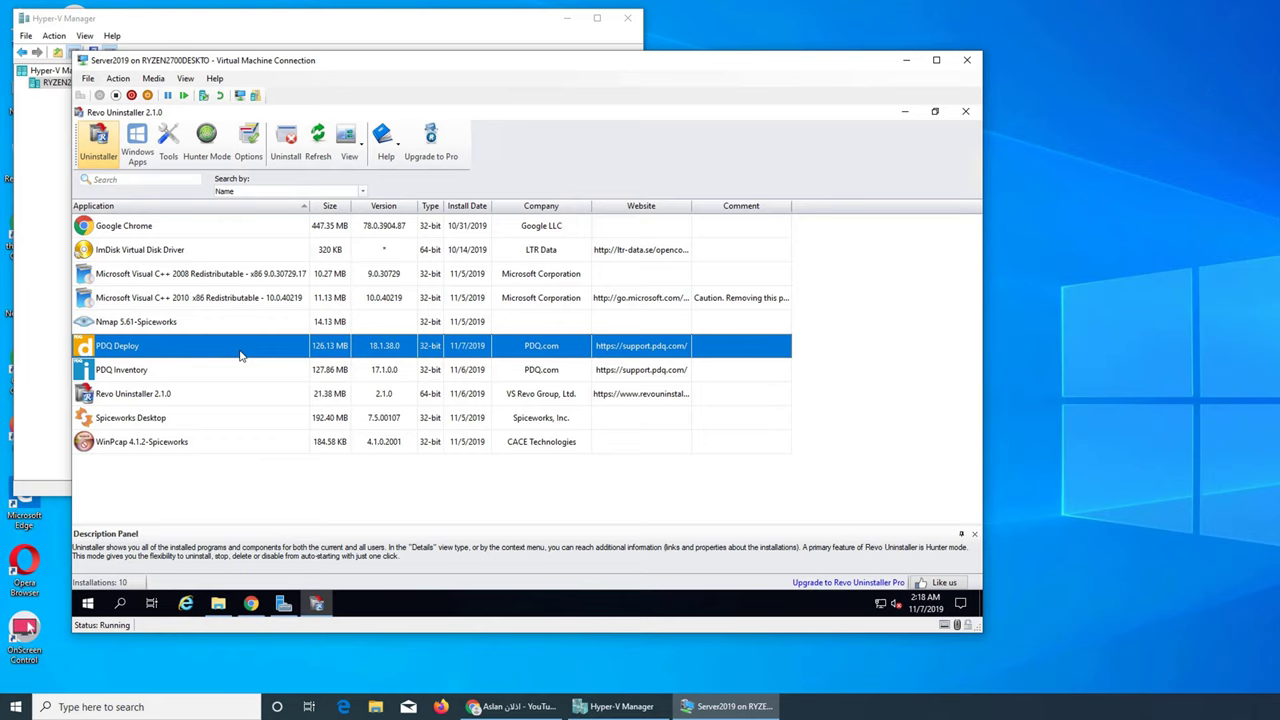
right_click(234, 352)
left_click(256, 362)
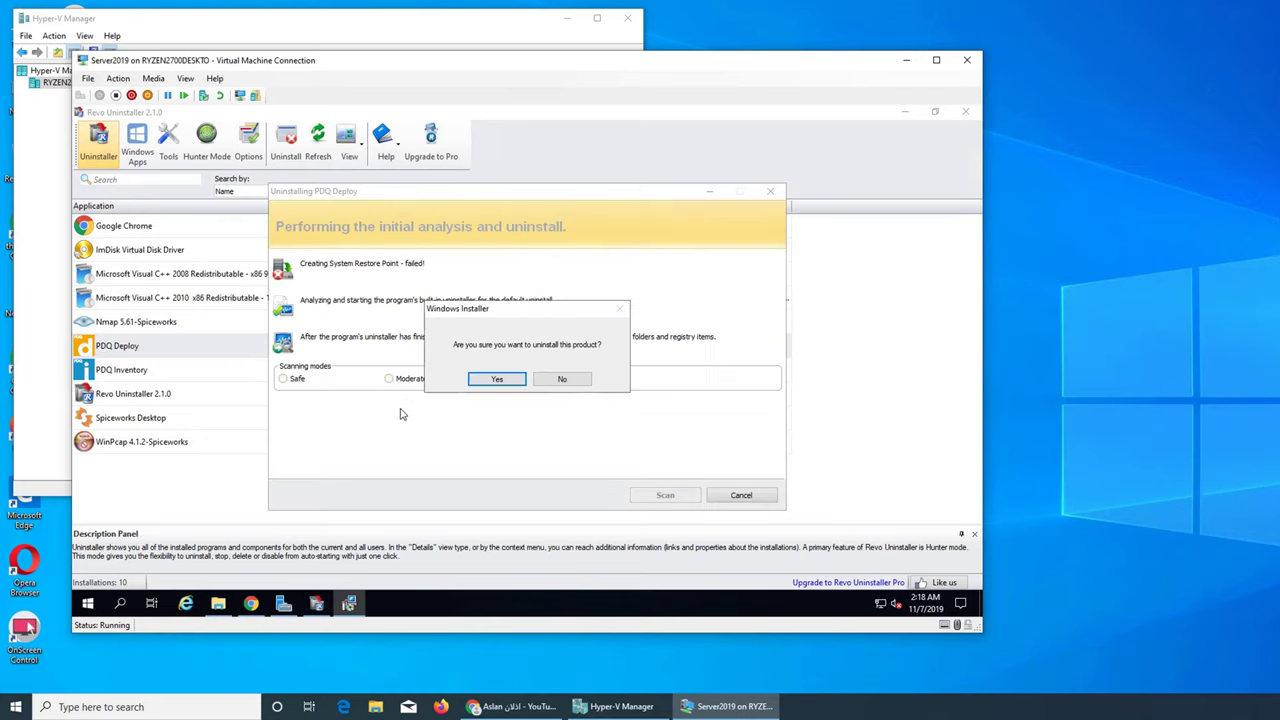
left_click(496, 380)
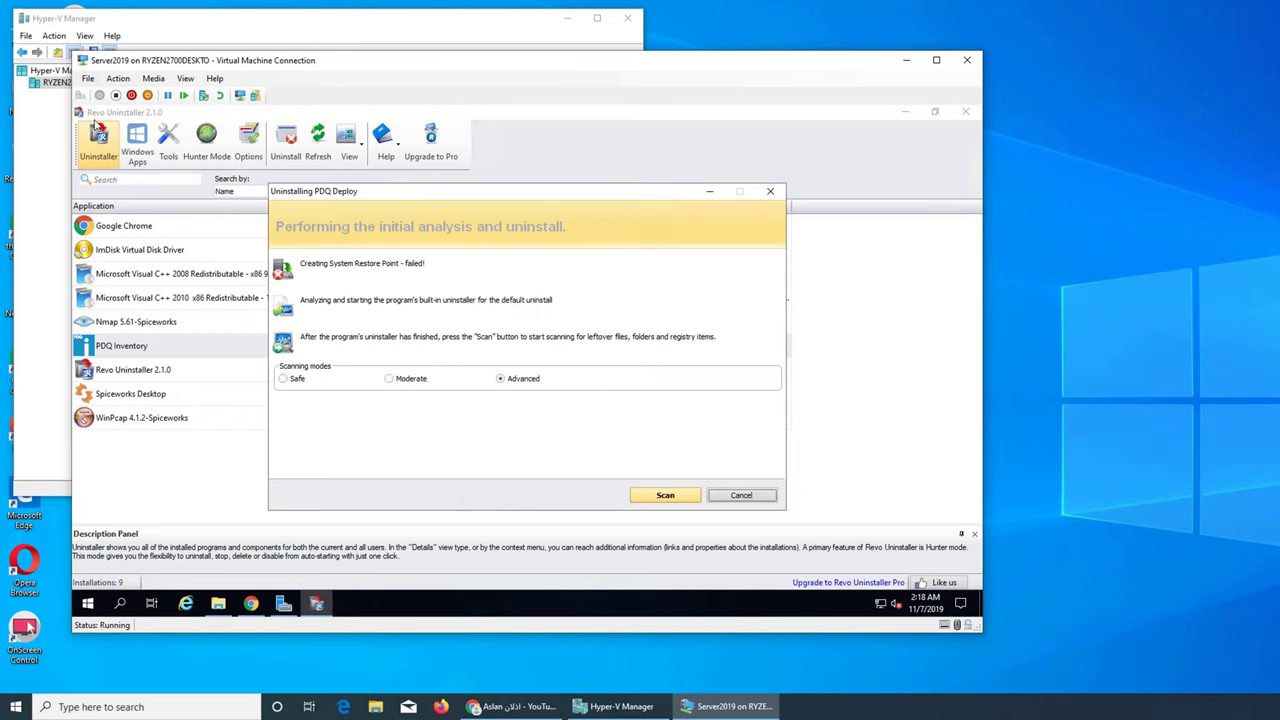
left_click(502, 379)
left_click(672, 498)
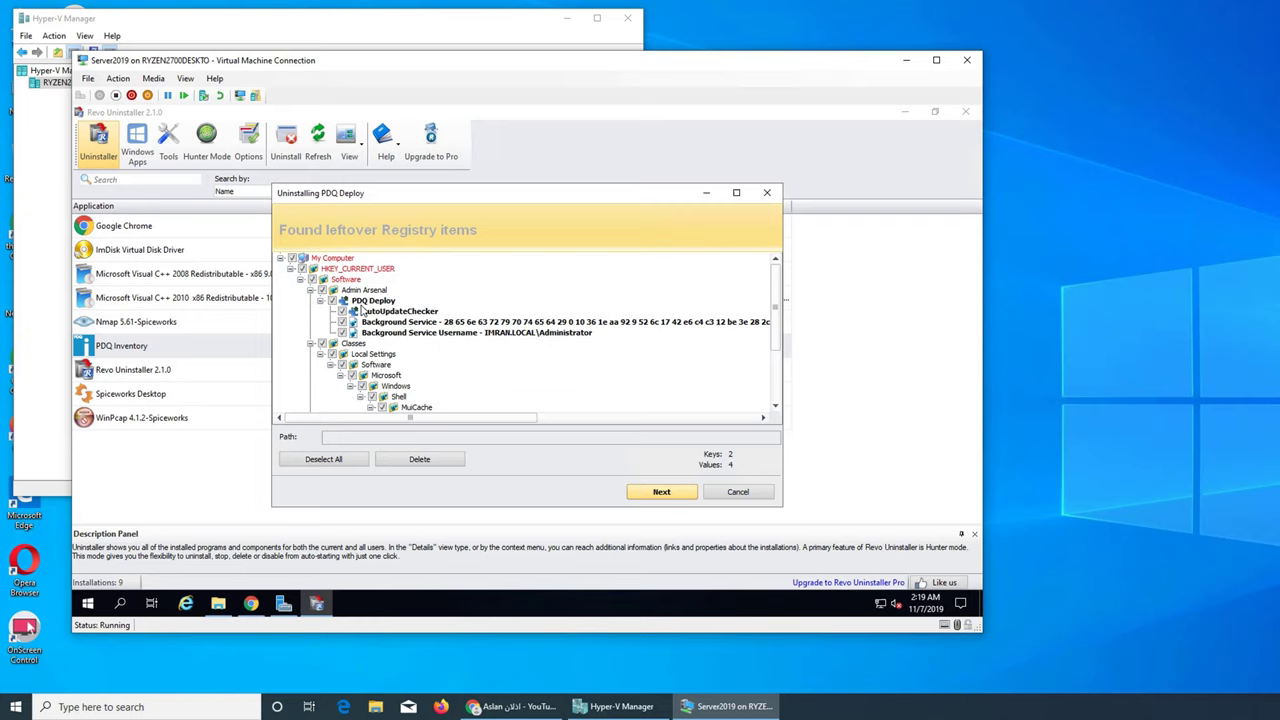
Delete all of PDQ Deploy's leftover registry items, files and folders, and close Revo Uninstaller
scroll(374, 377, "down", 2)
scroll(374, 377, "down", 1)
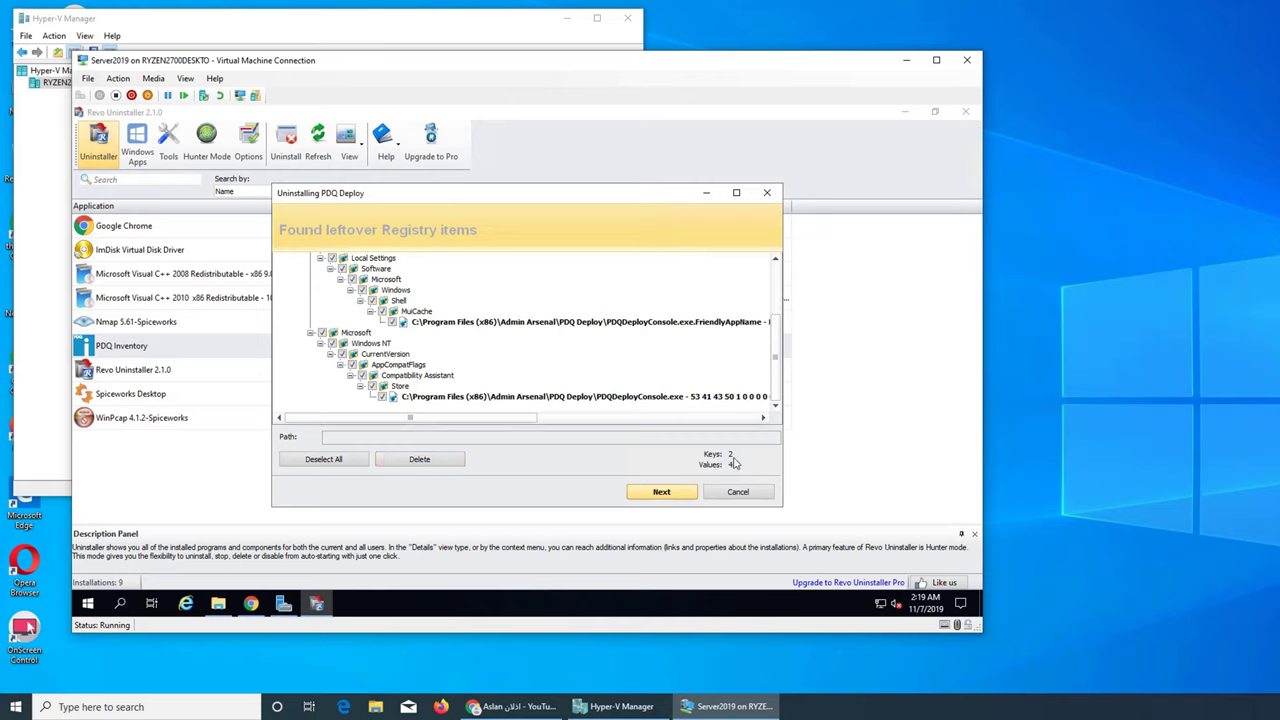
left_click(452, 466)
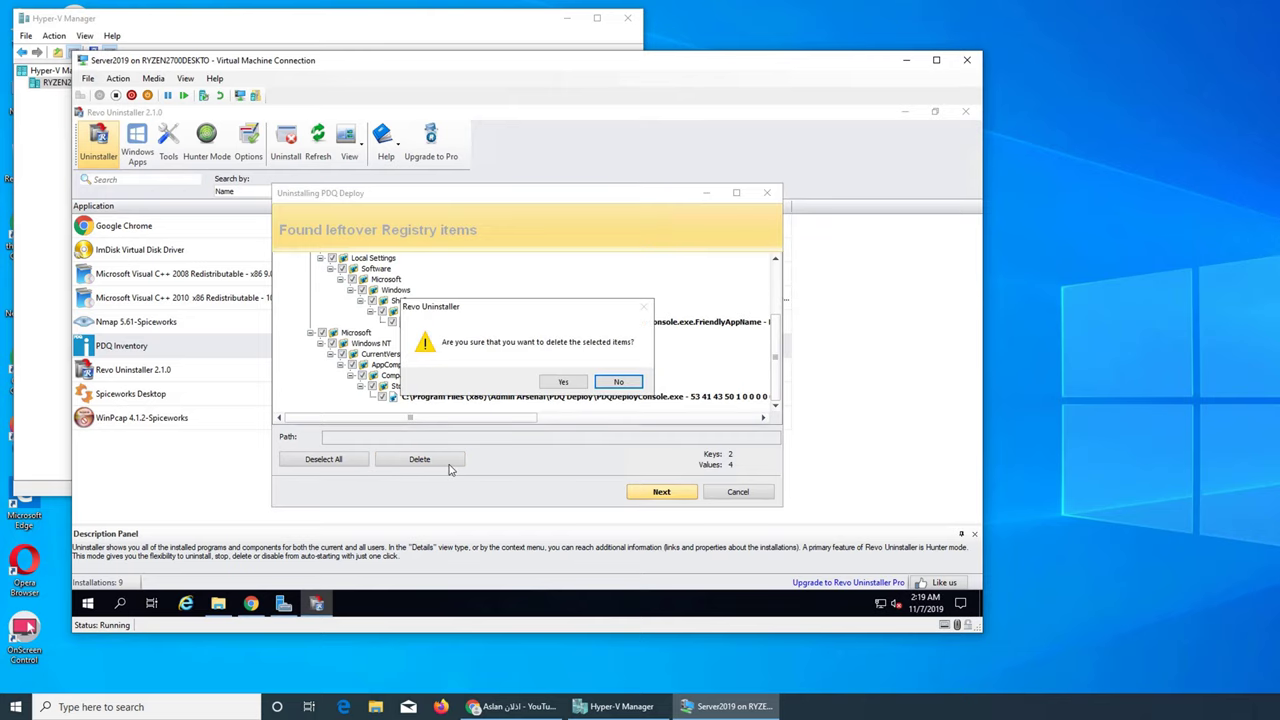
left_click(564, 382)
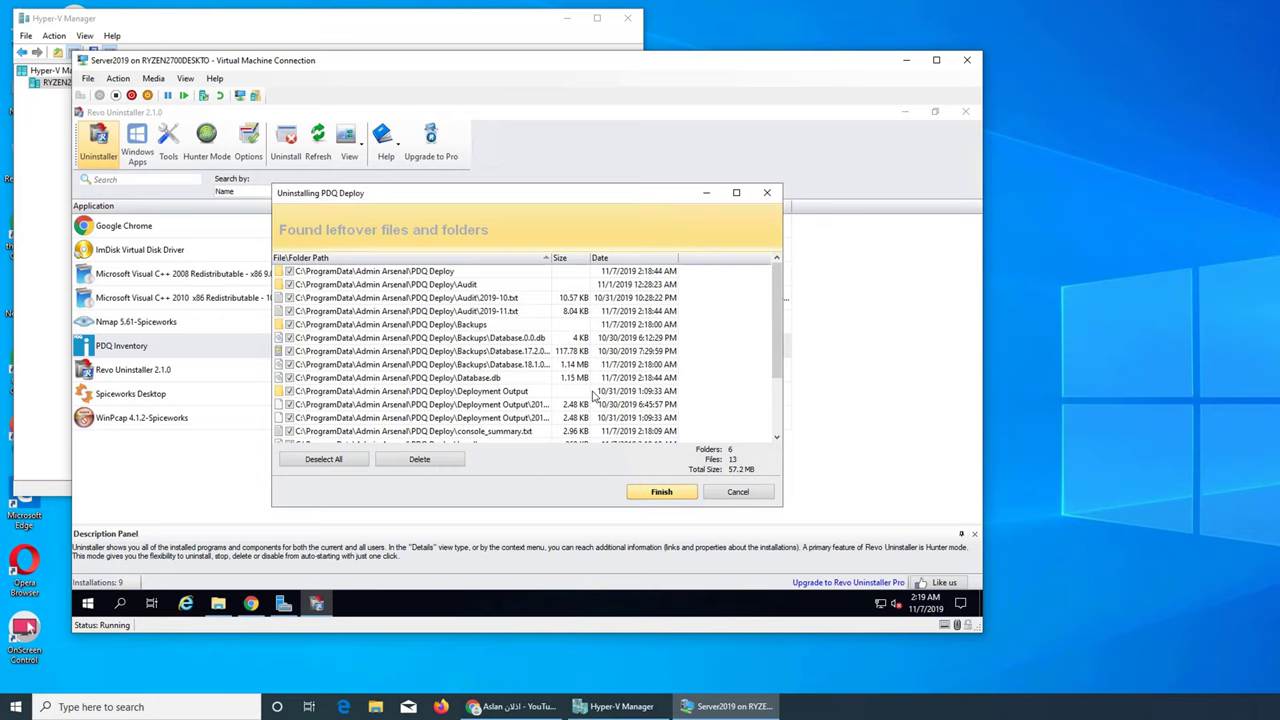
left_click(434, 462)
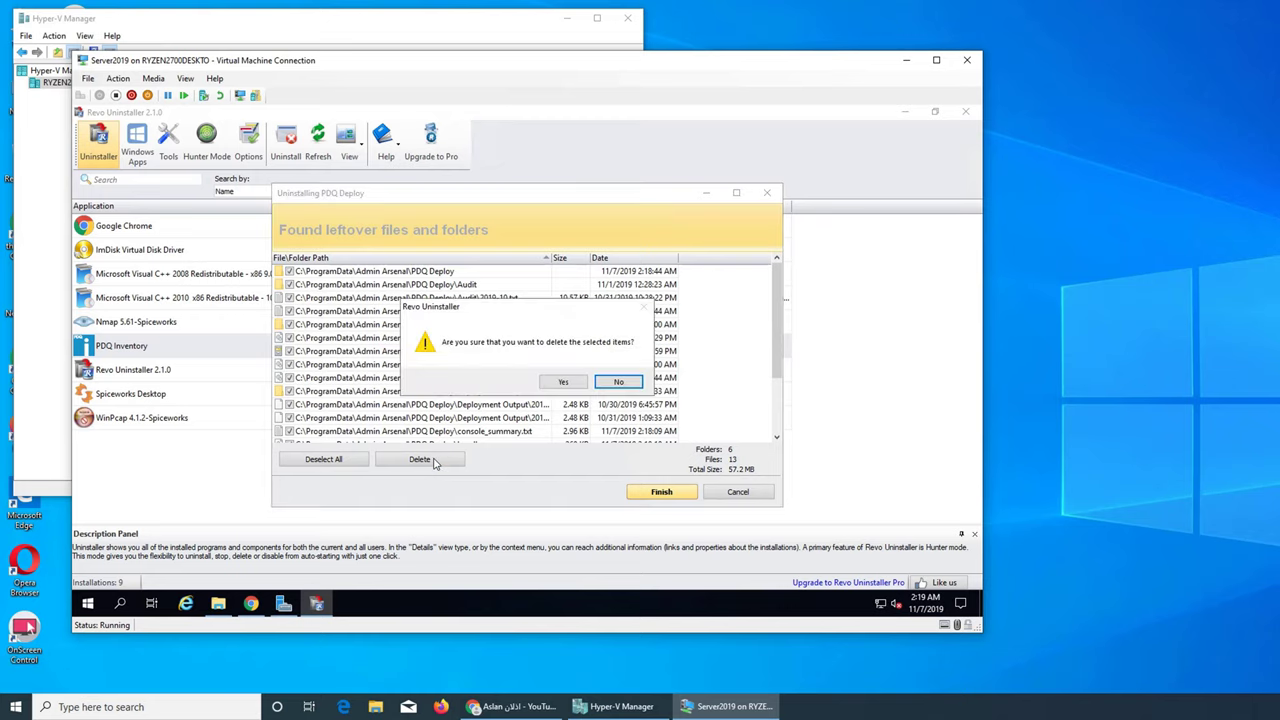
left_click(563, 384)
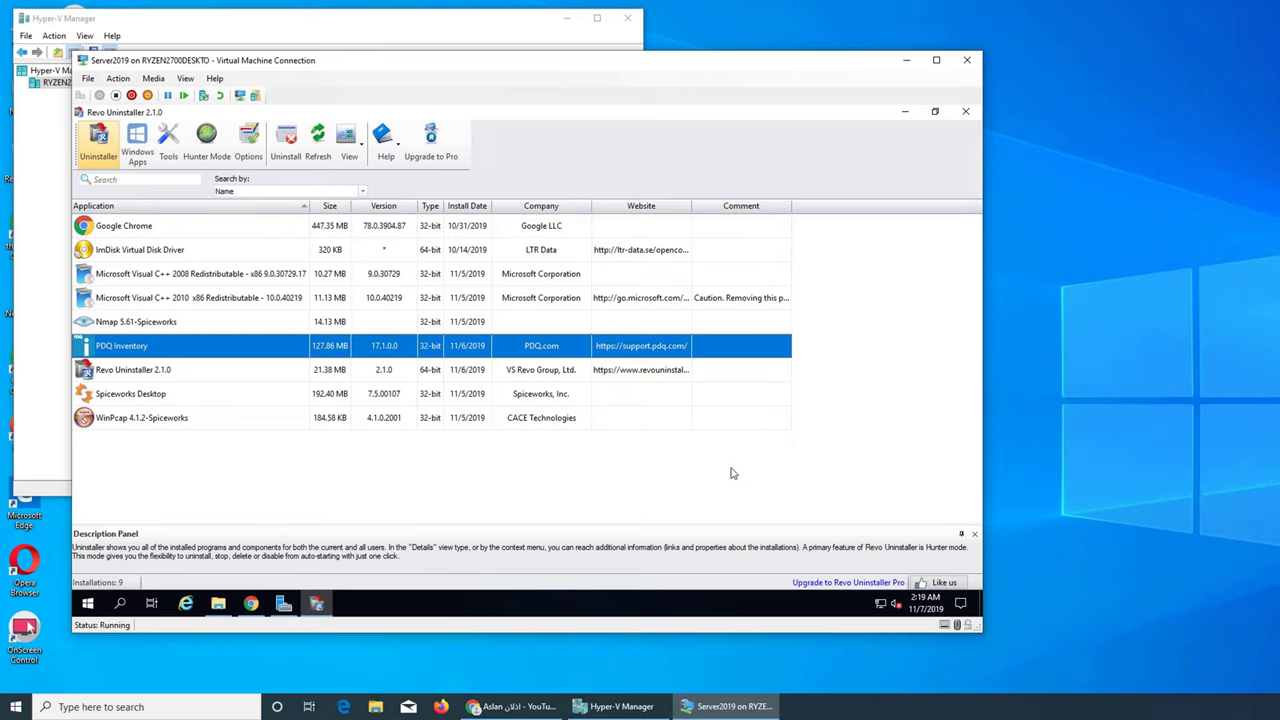
left_click(966, 112)
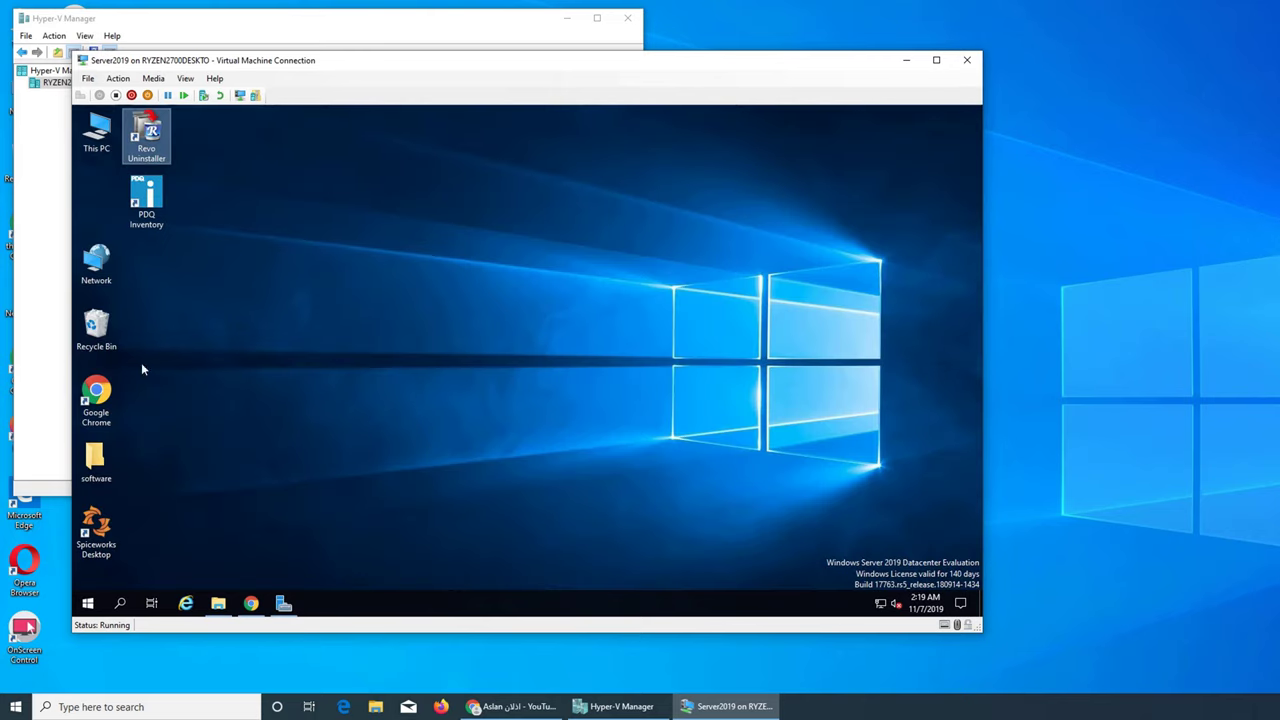
Run the Deploy_Release_18.1.38.0 installer from Downloads, accept the license agreement, install PDQ Deploy and launch it
left_click(218, 603)
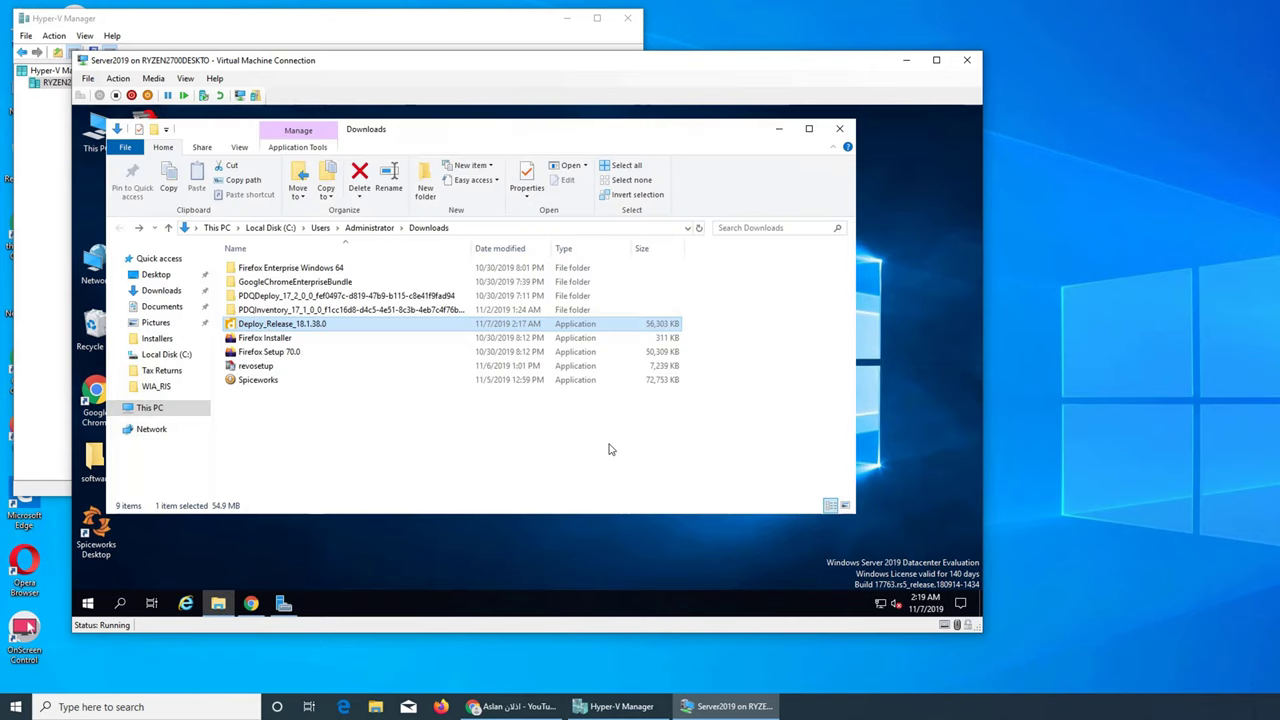
key("Return")
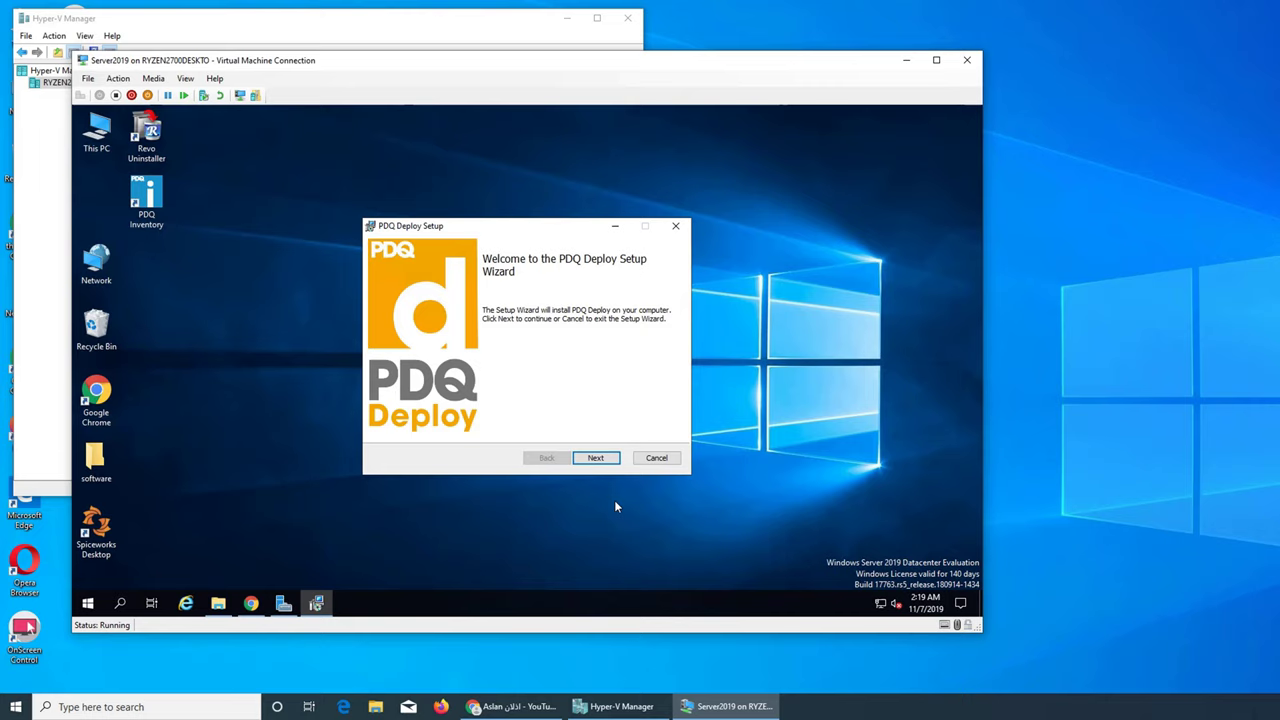
left_click(595, 458)
left_click(445, 434)
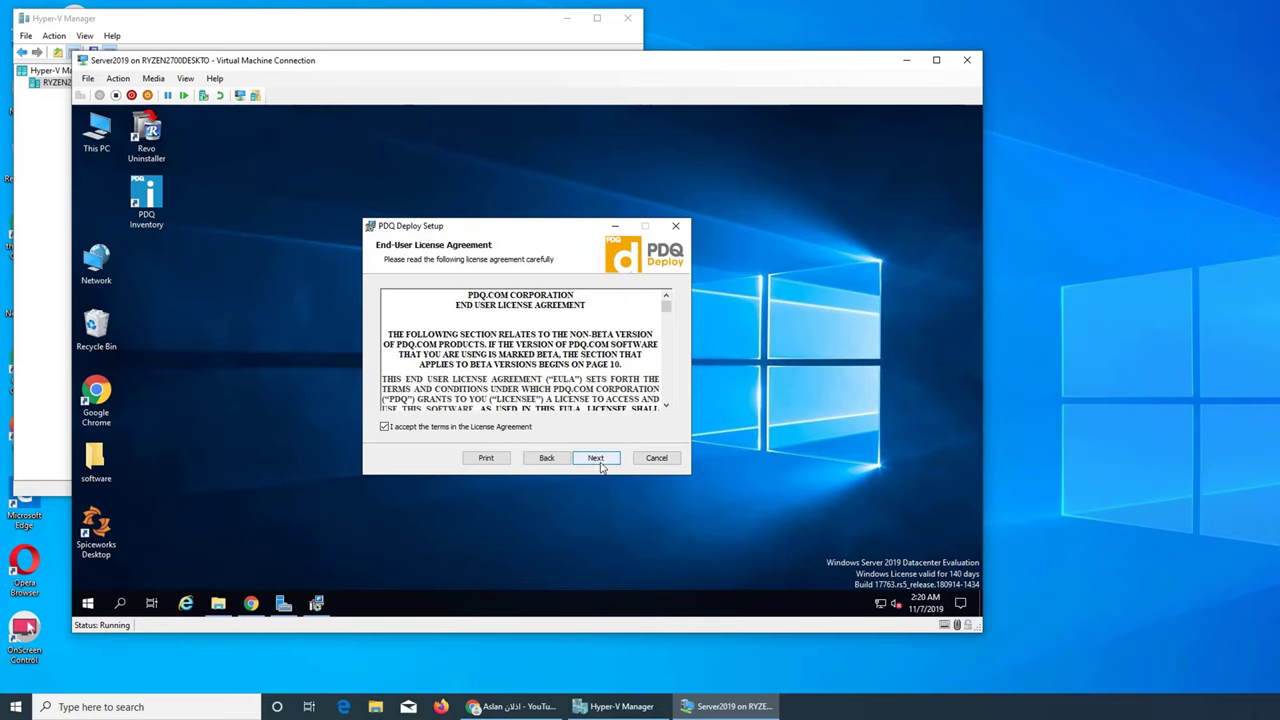
left_click(595, 458)
left_click(595, 458)
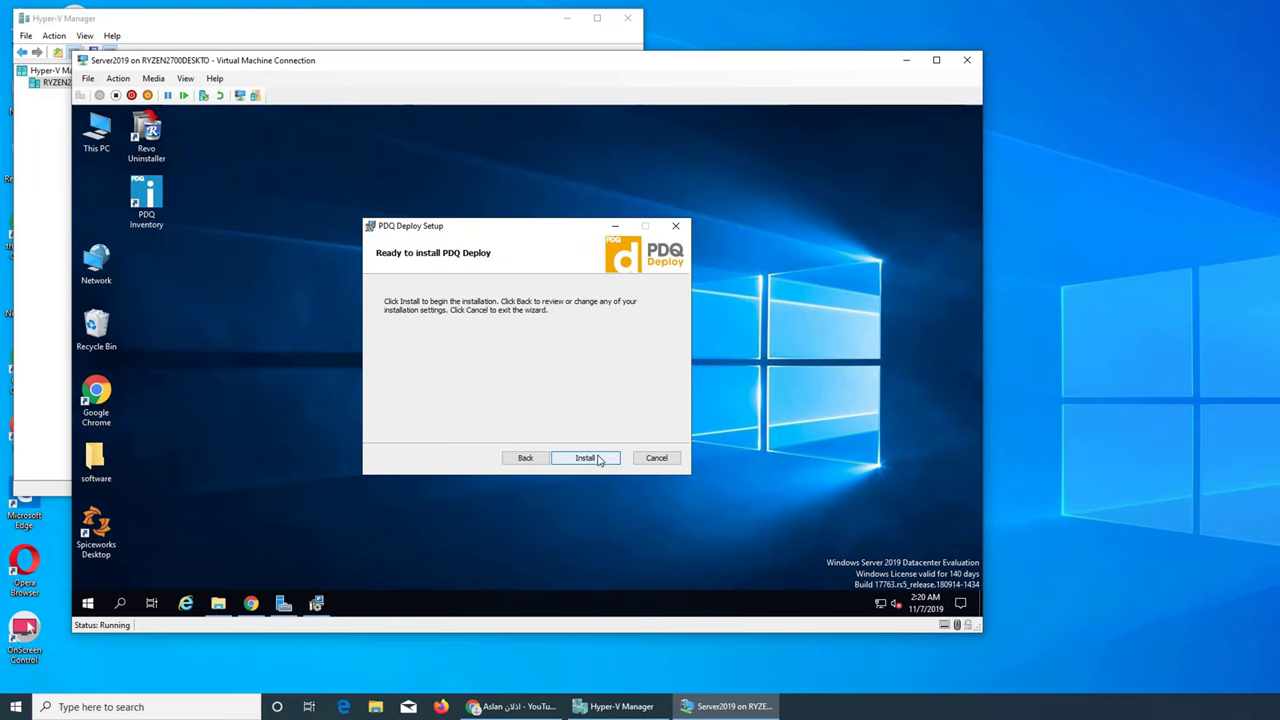
left_click(597, 459)
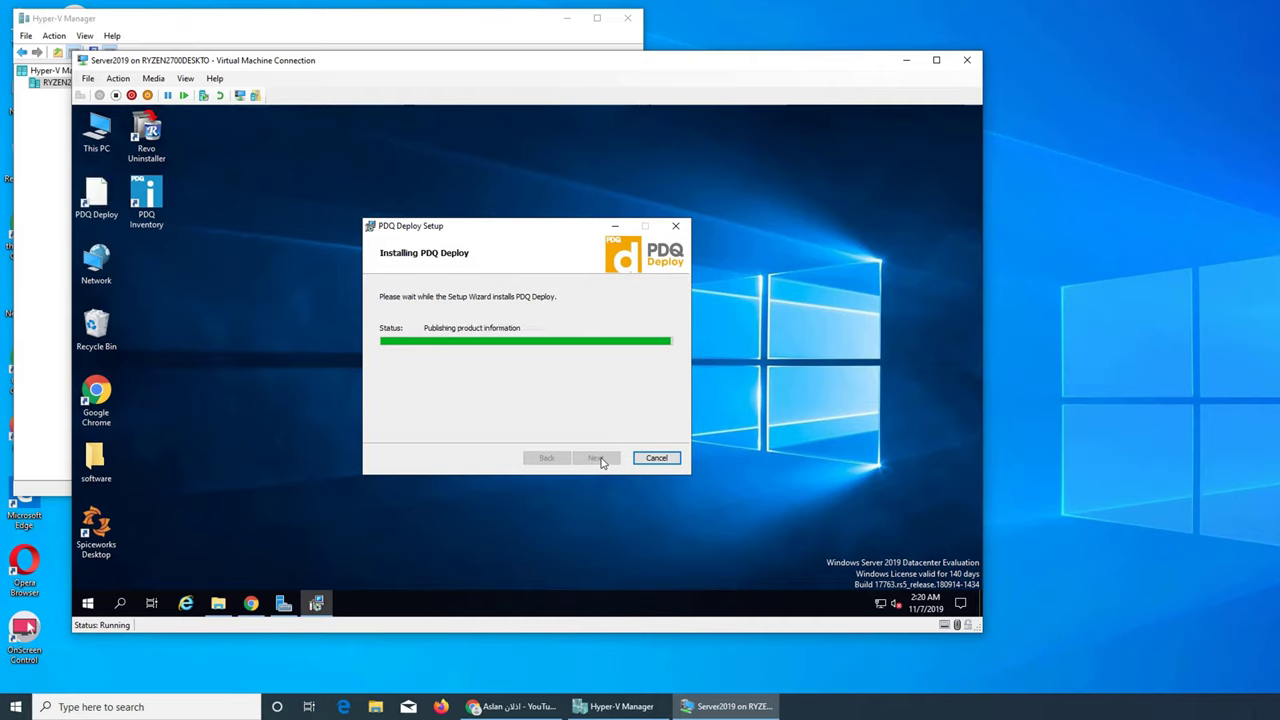
left_click(596, 458)
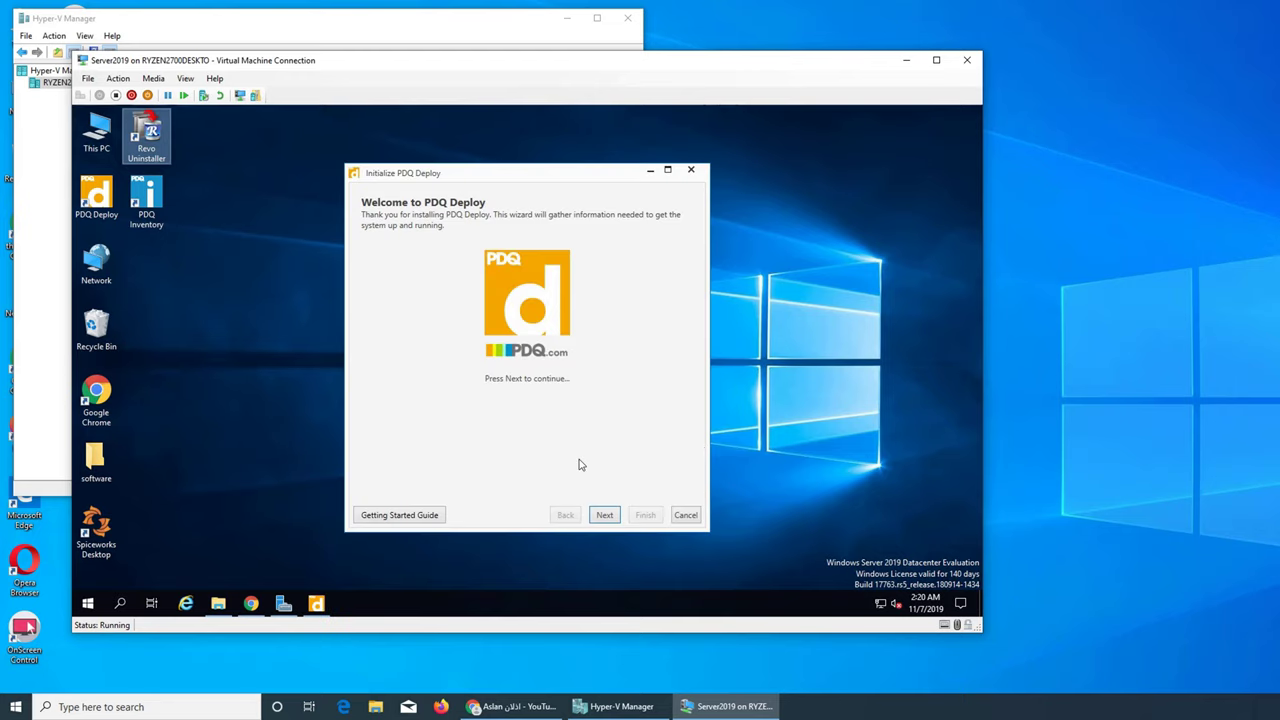
Keep Free Mode in the PDQ Deploy initialization wizard and set the credentials' user name to deploy
left_click(604, 515)
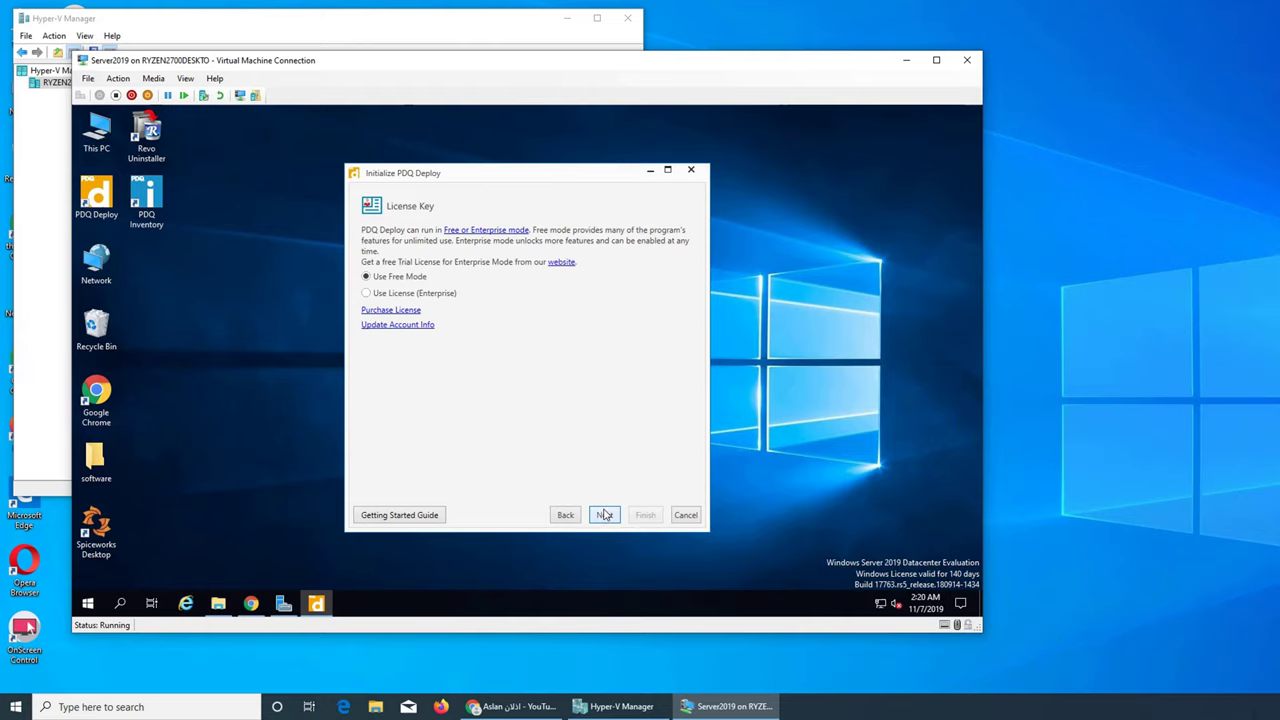
left_click(600, 515)
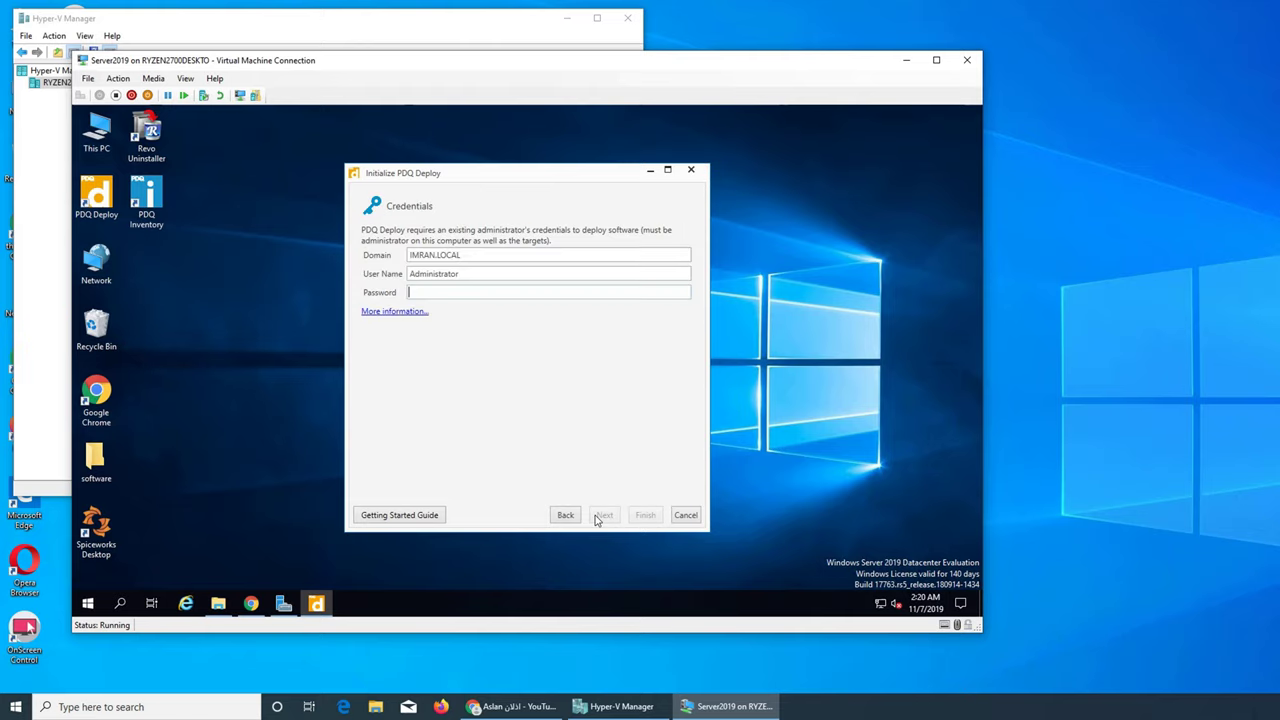
double_click(450, 283)
type("deploy")
Check the Deploy user's group memberships in Active Directory Users and Computers, opened from Server Manager, and close the console
left_click(283, 603)
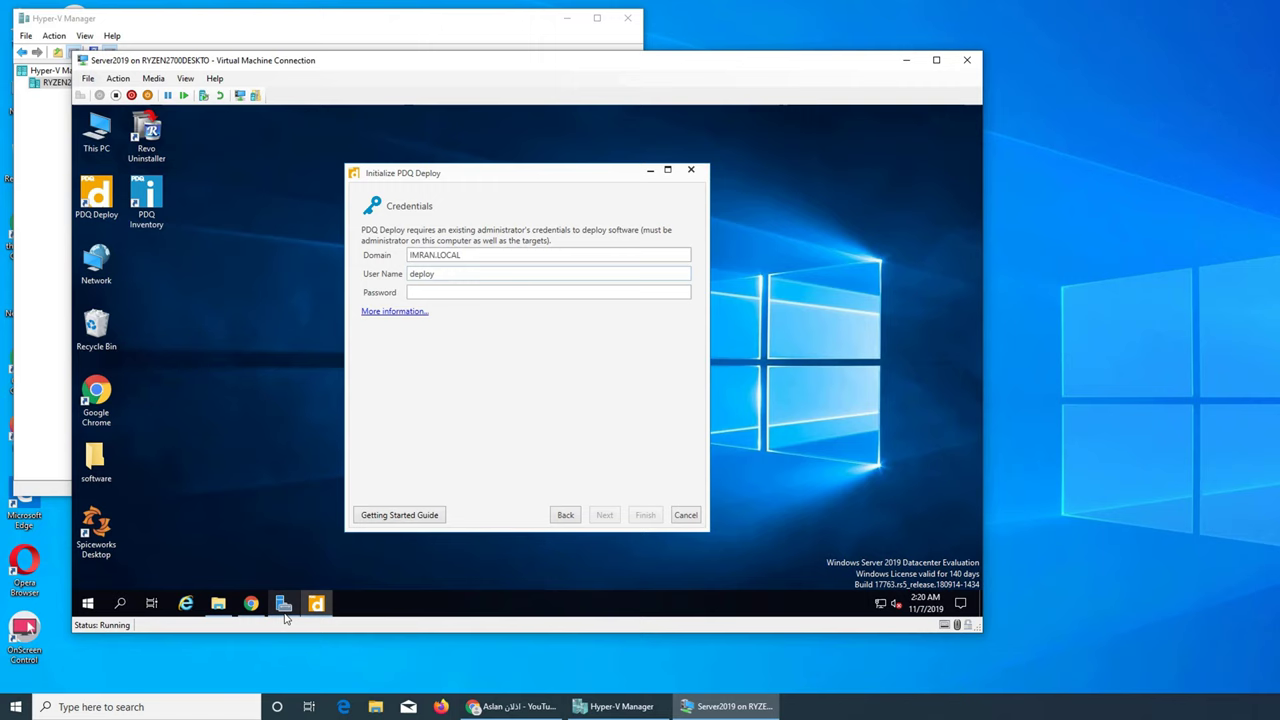
left_click(885, 141)
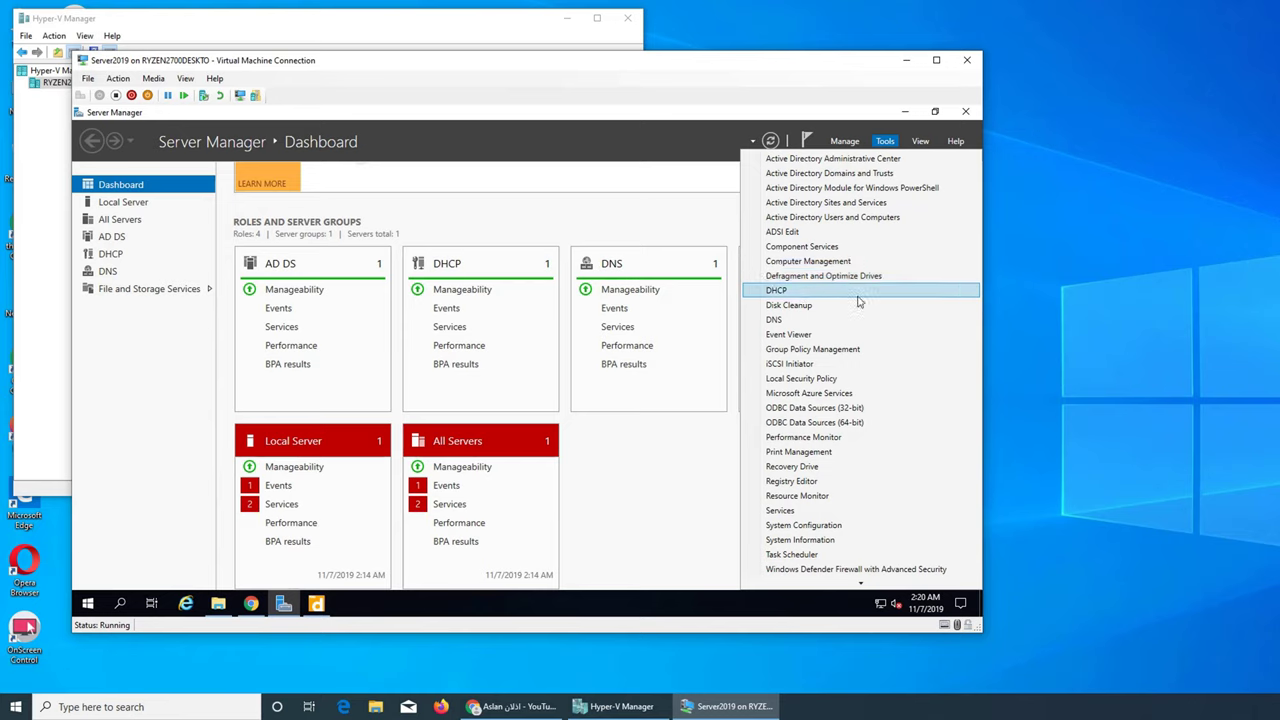
left_click(857, 217)
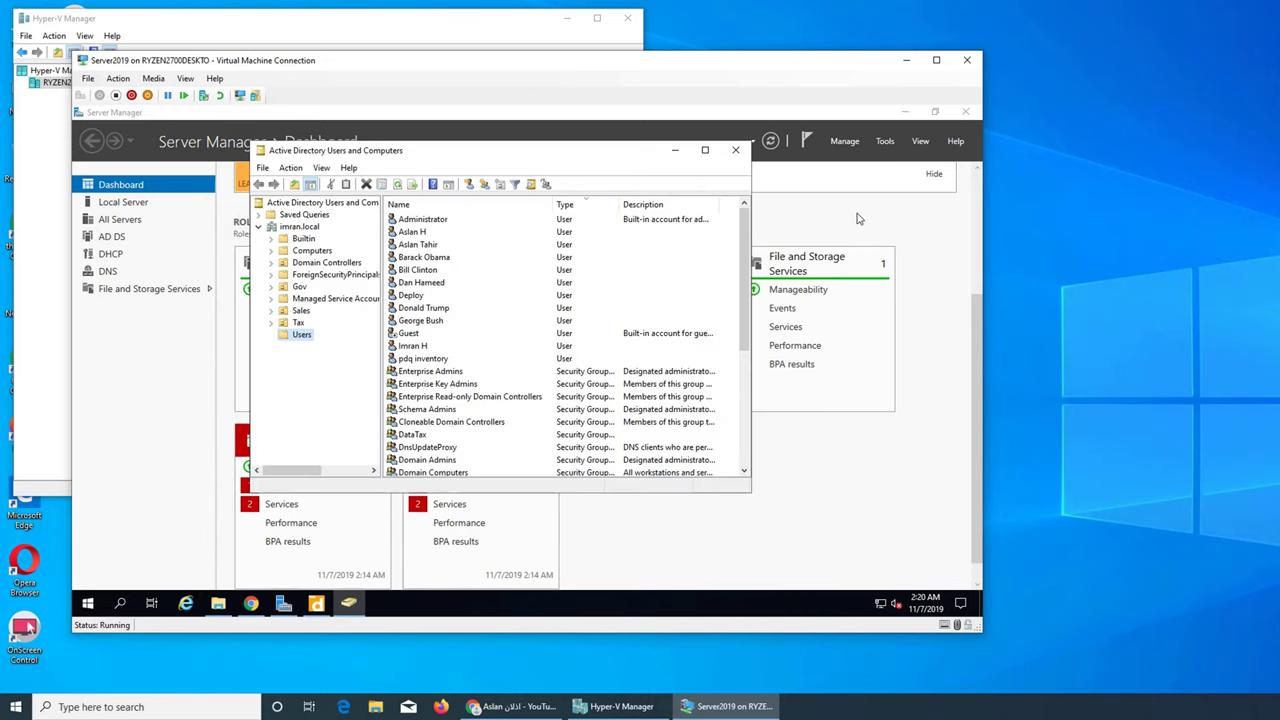
left_click(411, 298)
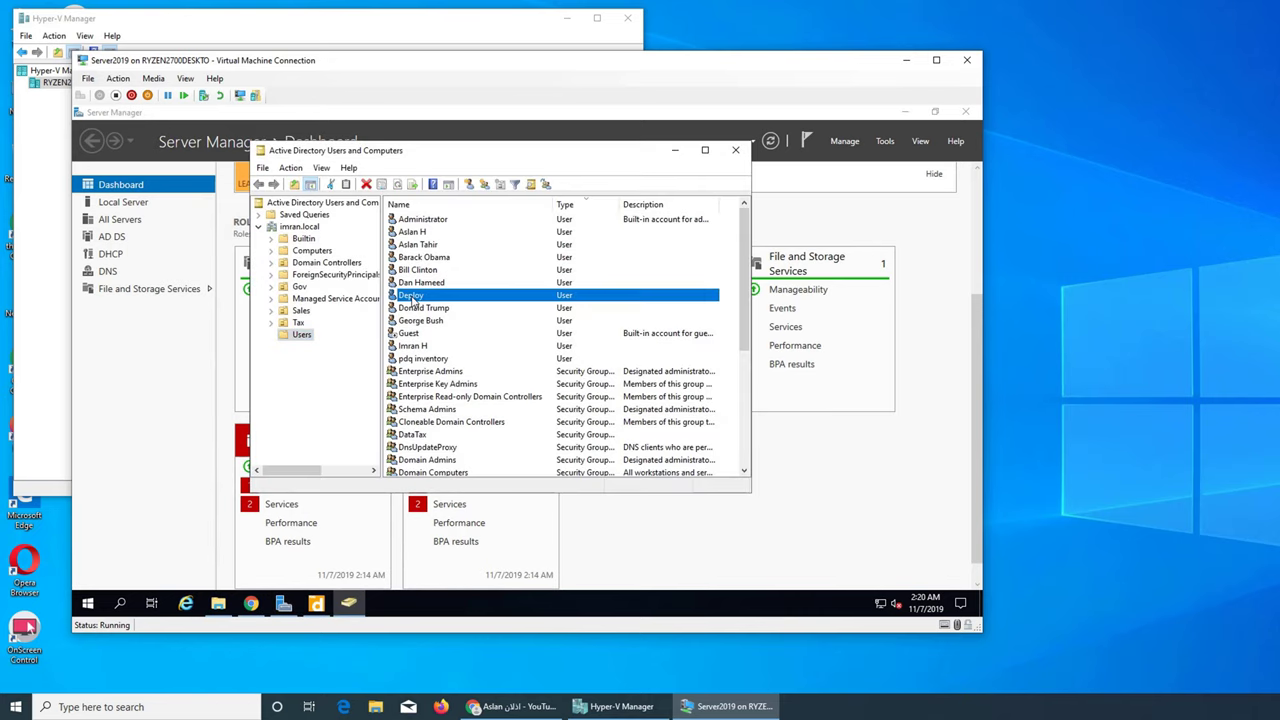
right_click(412, 299)
left_click(450, 477)
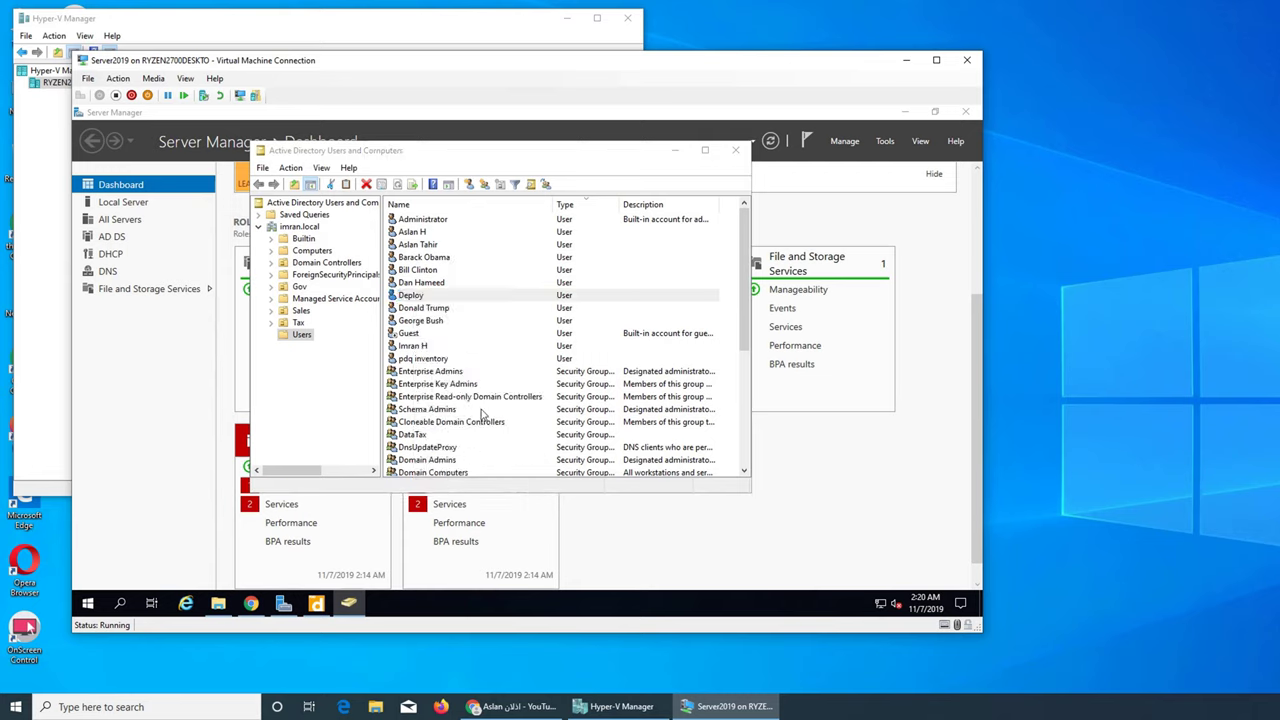
left_click(404, 170)
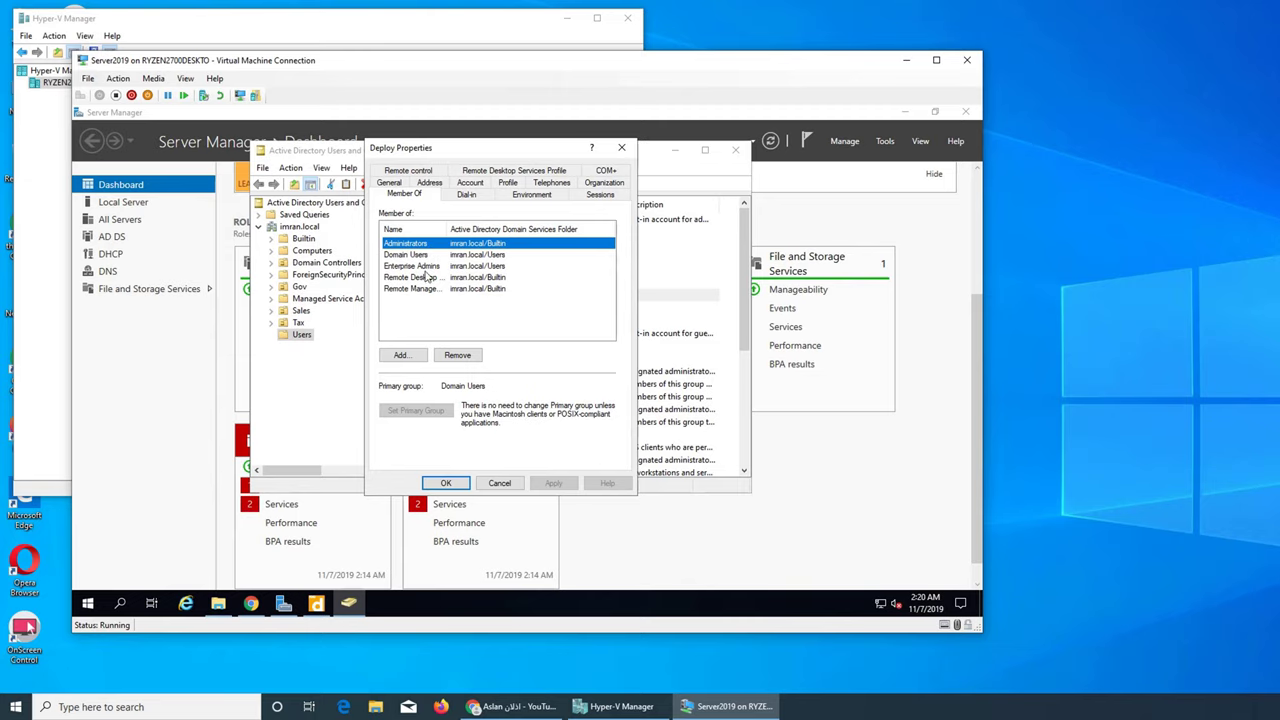
left_click(621, 148)
left_click(738, 150)
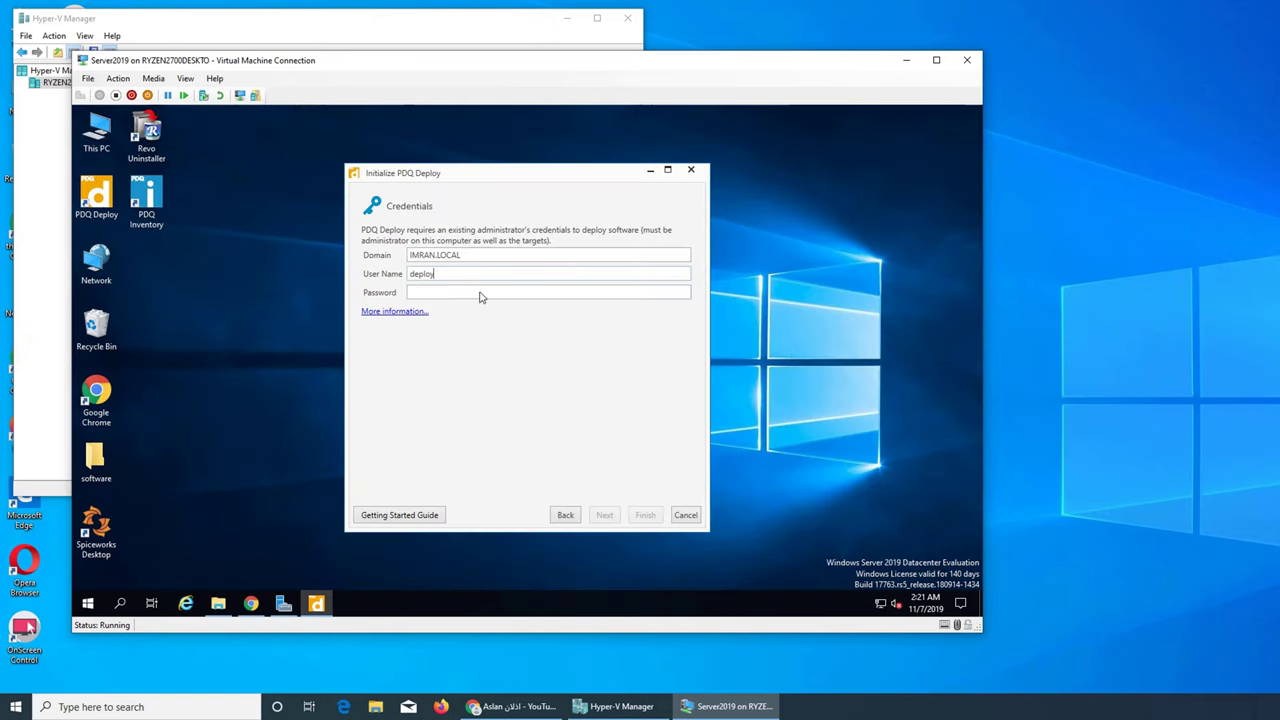
Enter the deploy account's password in the credentials and finish the PDQ Deploy initialization
left_click(480, 297)
type("**********")
left_click(645, 516)
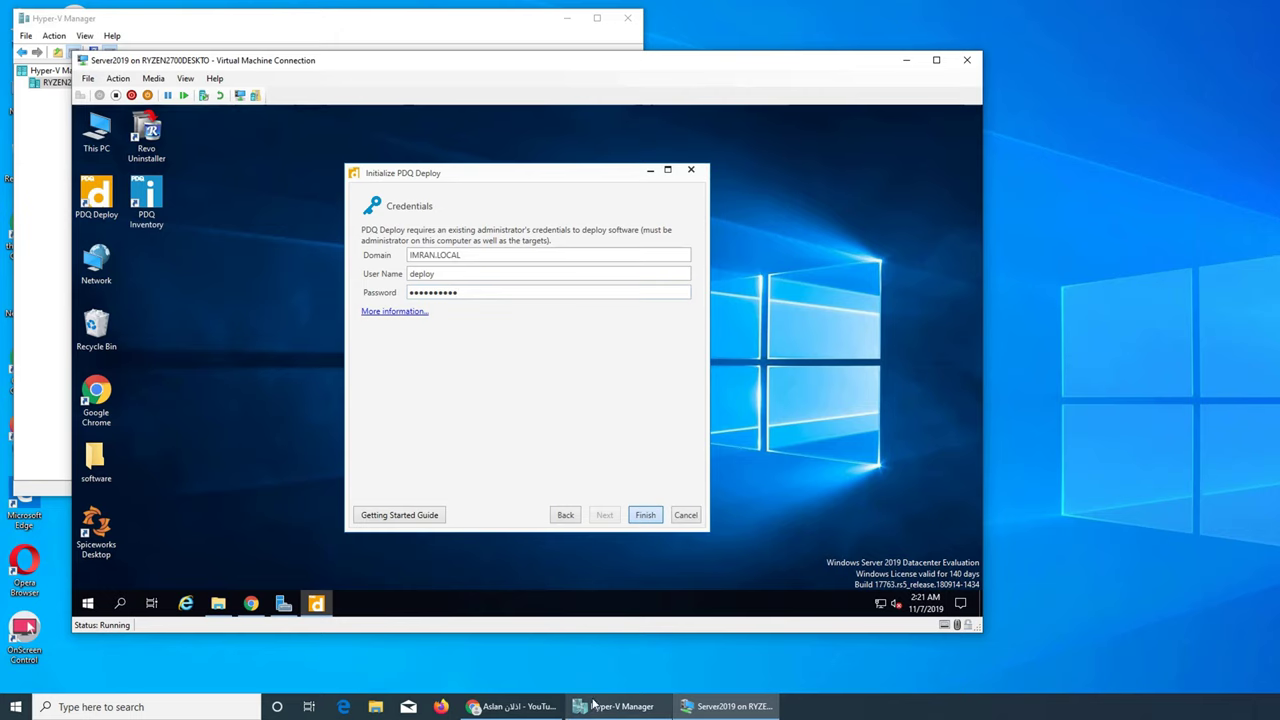
Reopen Active Directory Users and Computers from Server Manager and bring it in front of the PDQ Deploy wizard
left_click(283, 605)
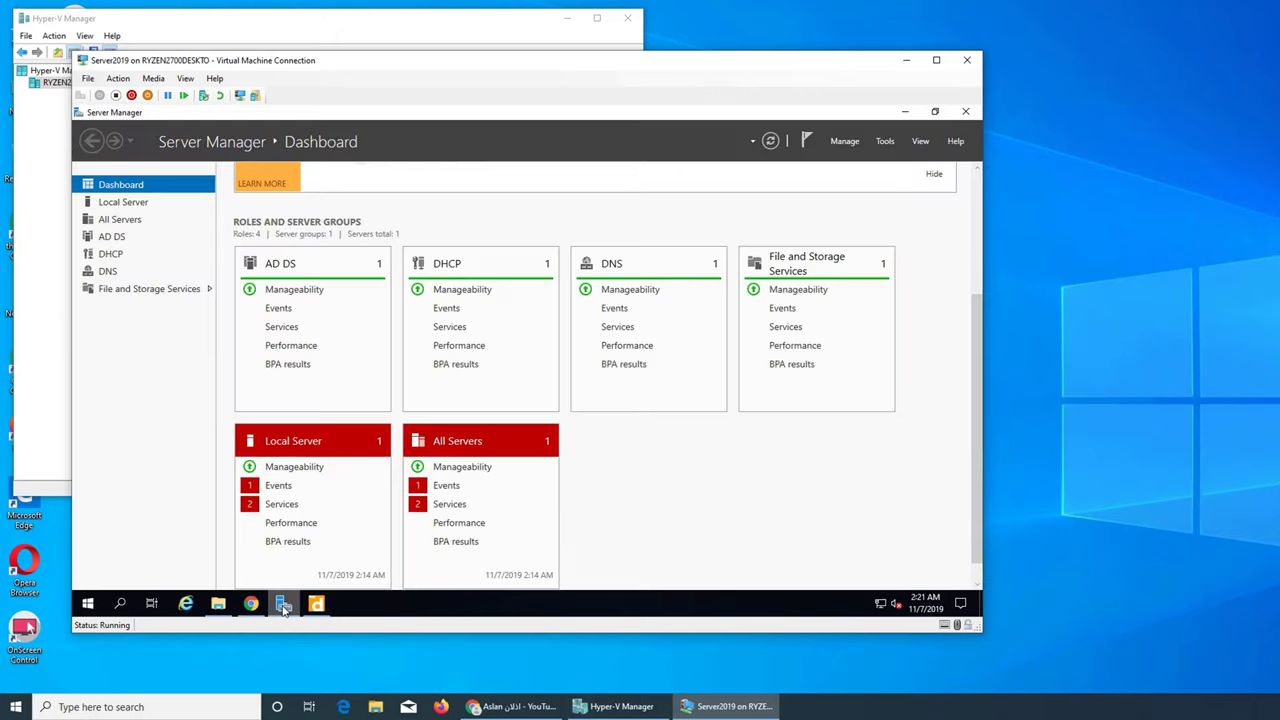
left_click(283, 605)
left_click(283, 605)
left_click(885, 141)
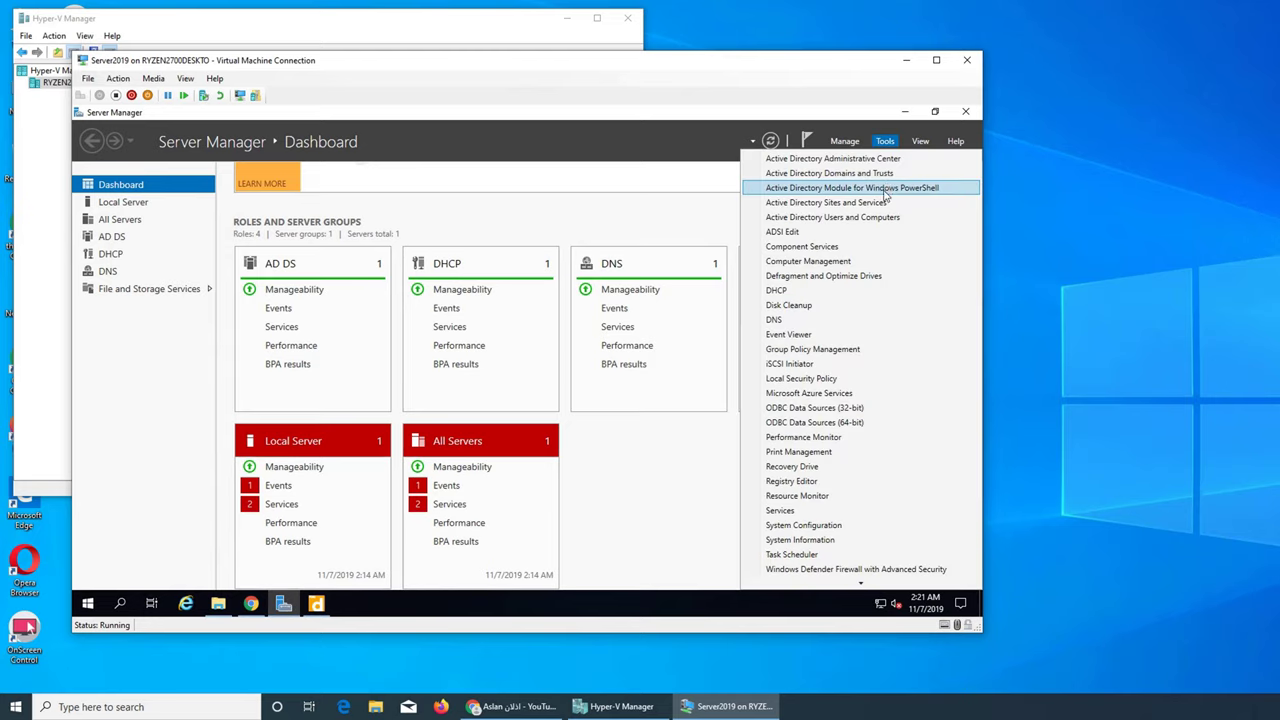
left_click(862, 219)
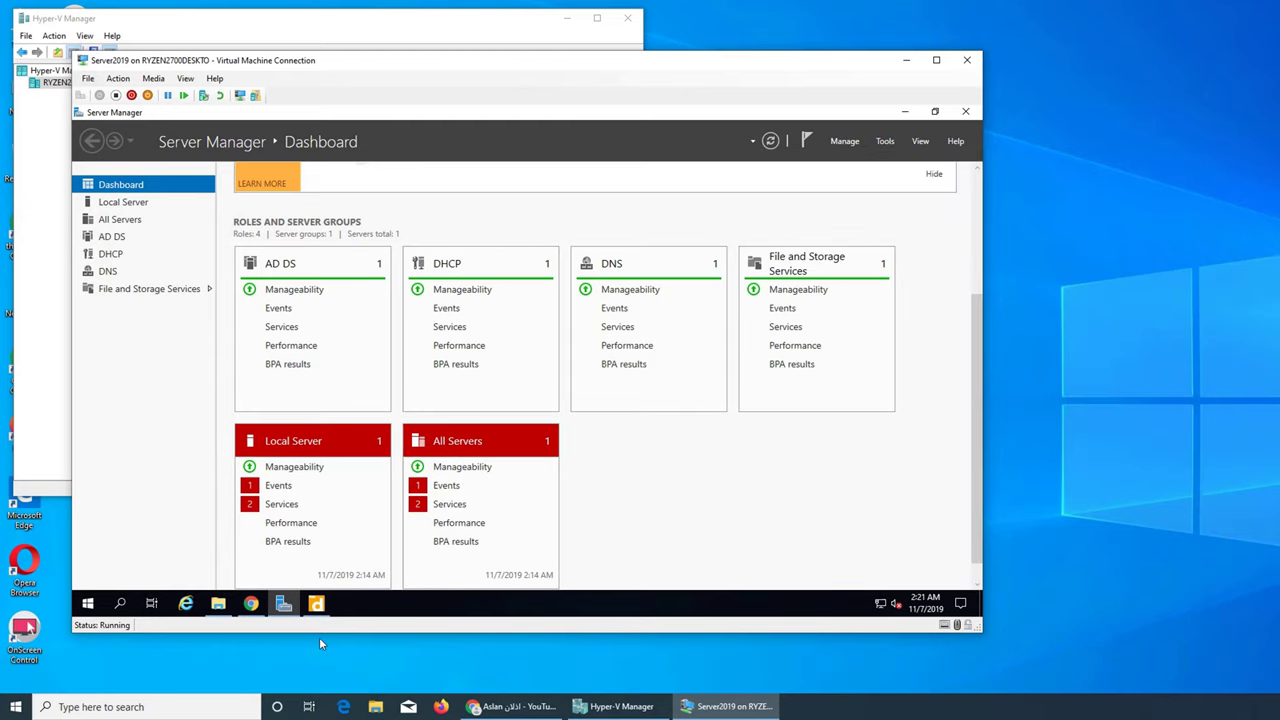
left_click(318, 604)
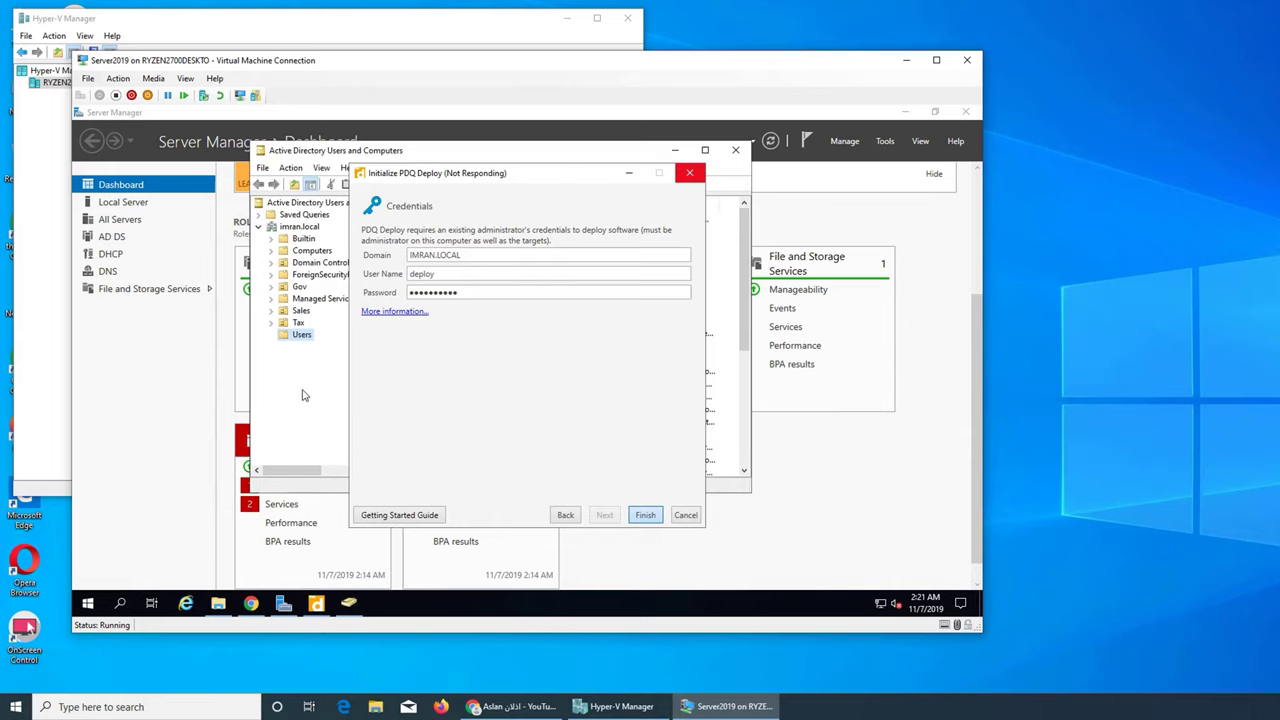
left_click(436, 148)
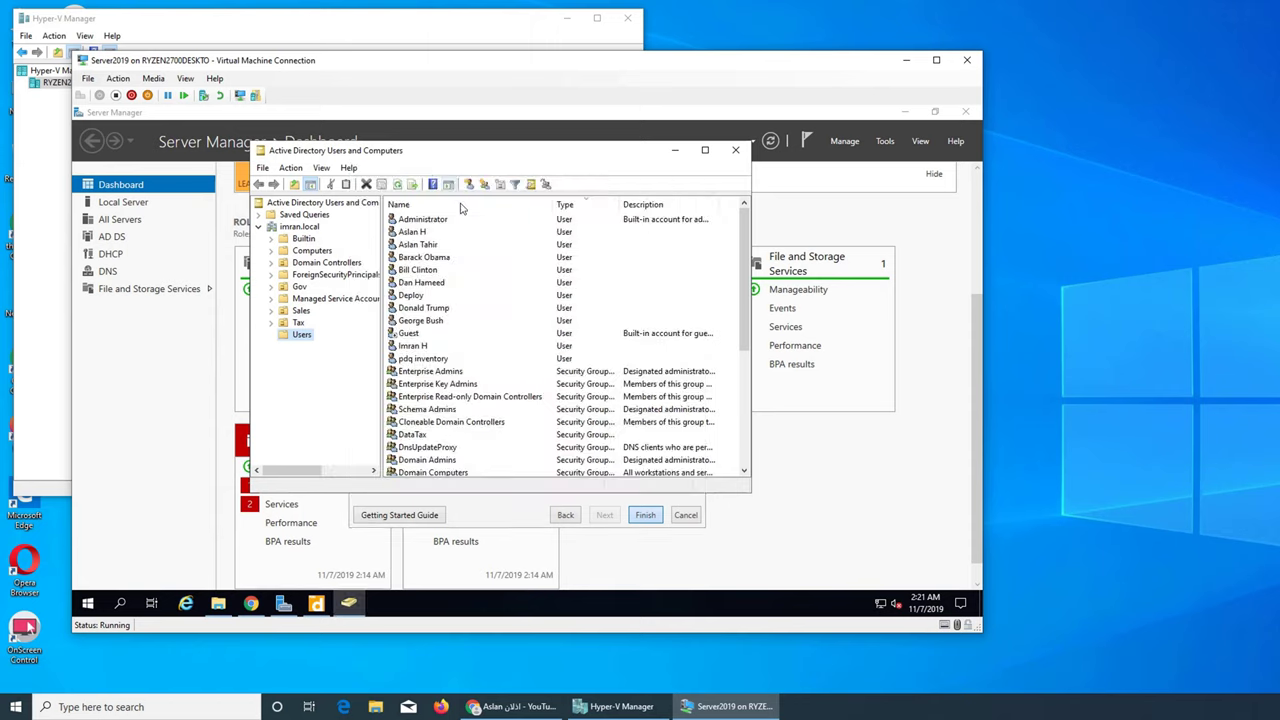
left_click(412, 296)
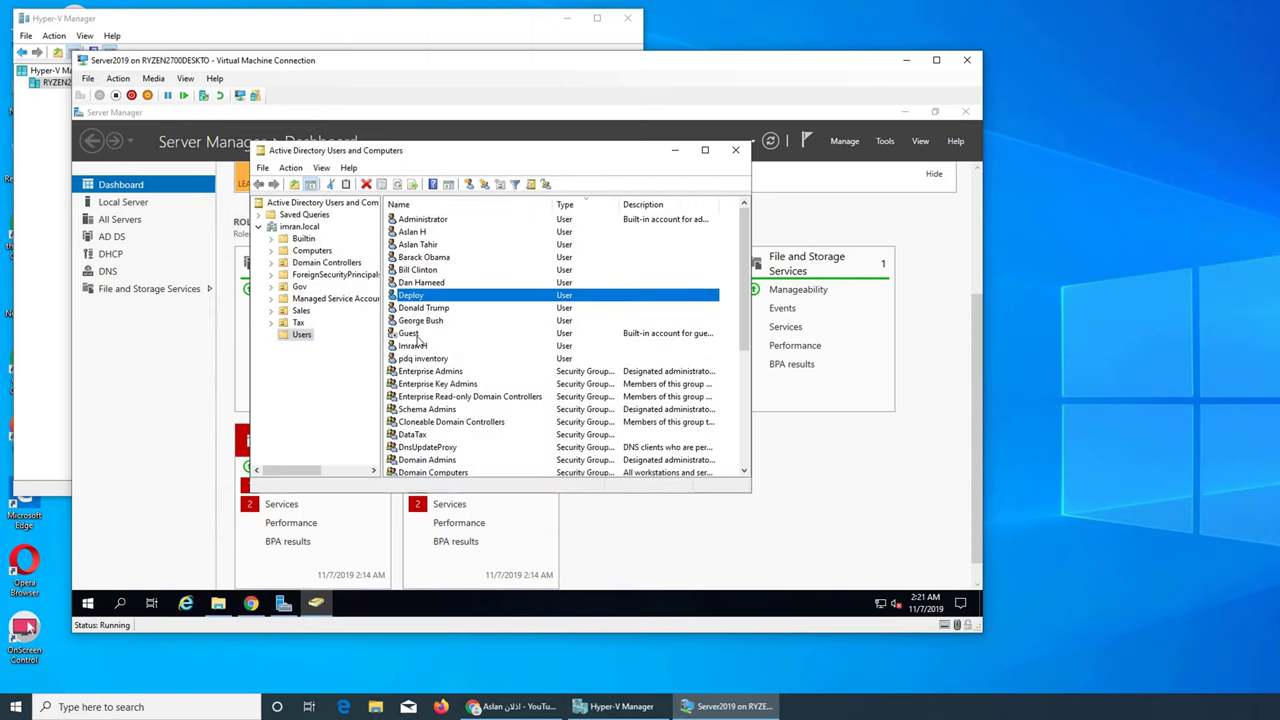
right_click(408, 296)
left_click(455, 508)
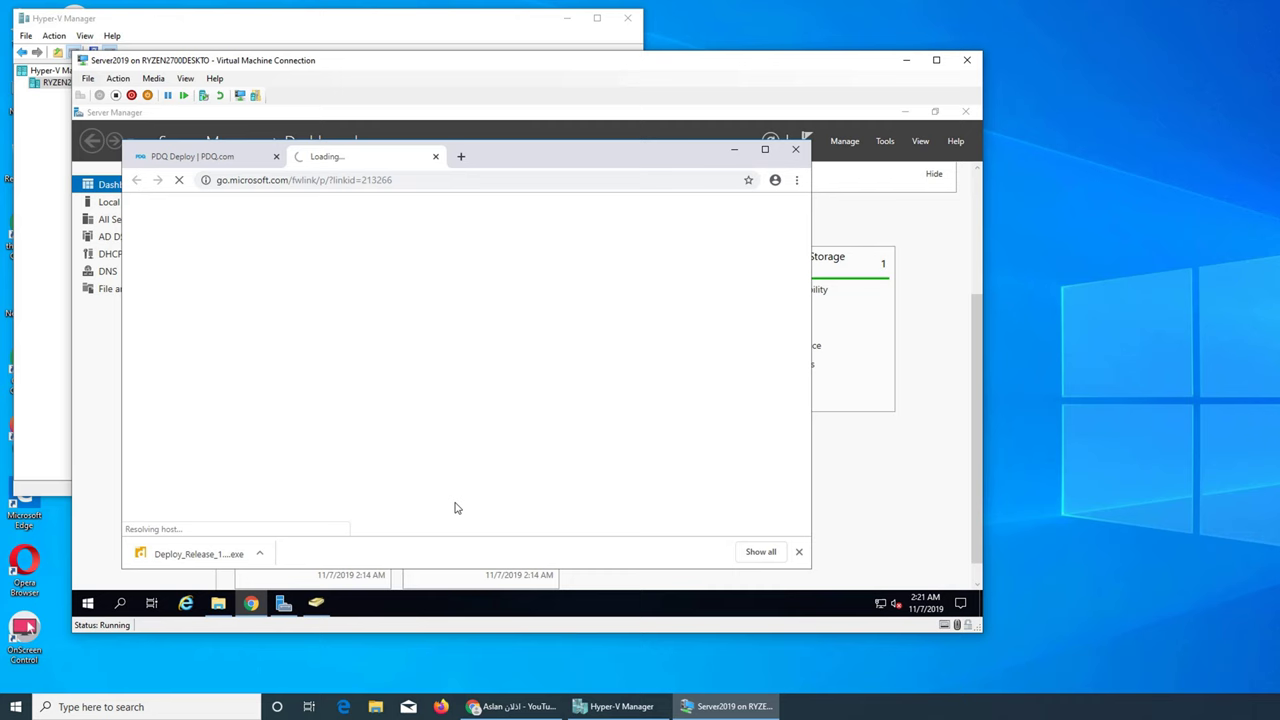
left_click(435, 156)
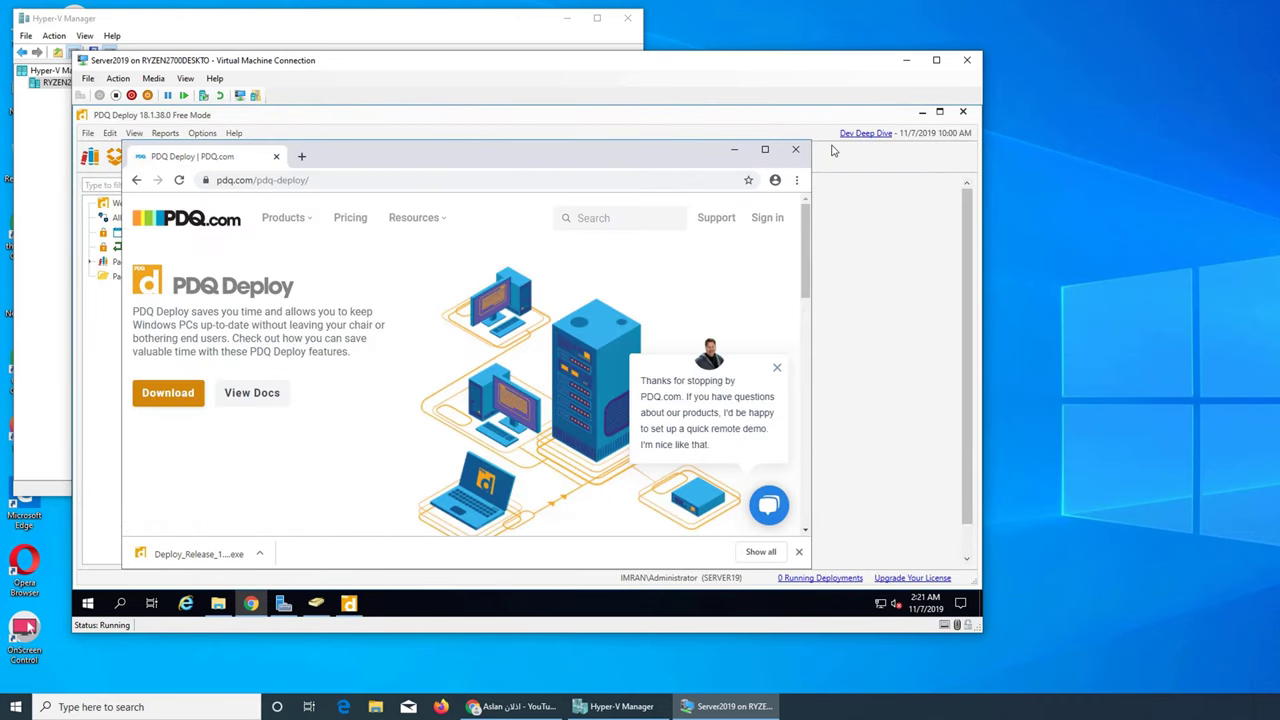
left_click(796, 150)
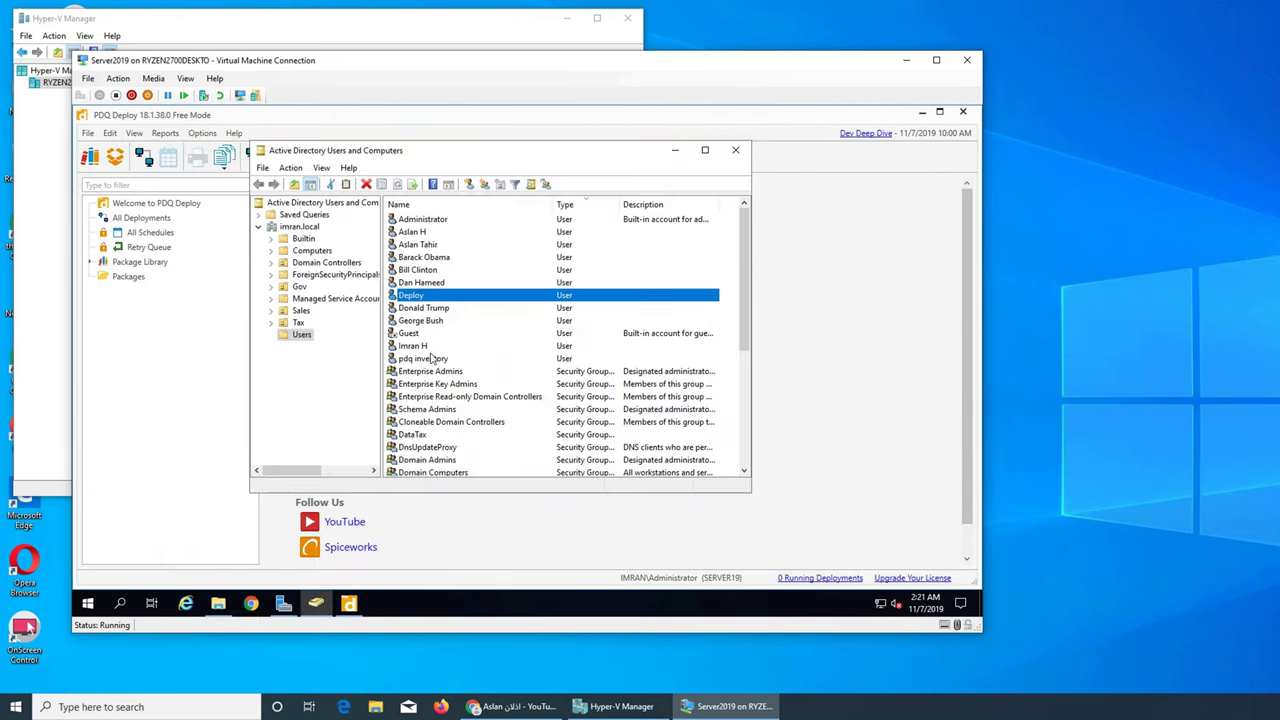
Review the Deploy user's account properties, close them and minimize Active Directory Users and Computers
right_click(420, 298)
left_click(462, 481)
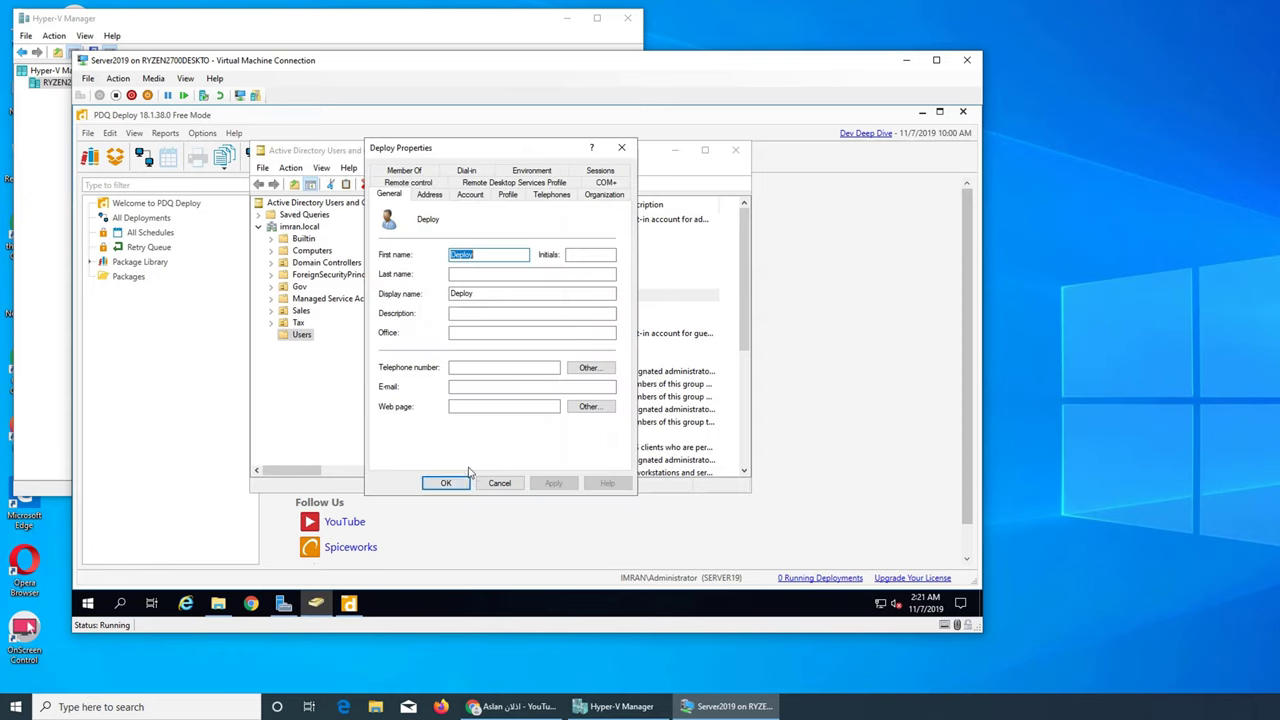
left_click(432, 196)
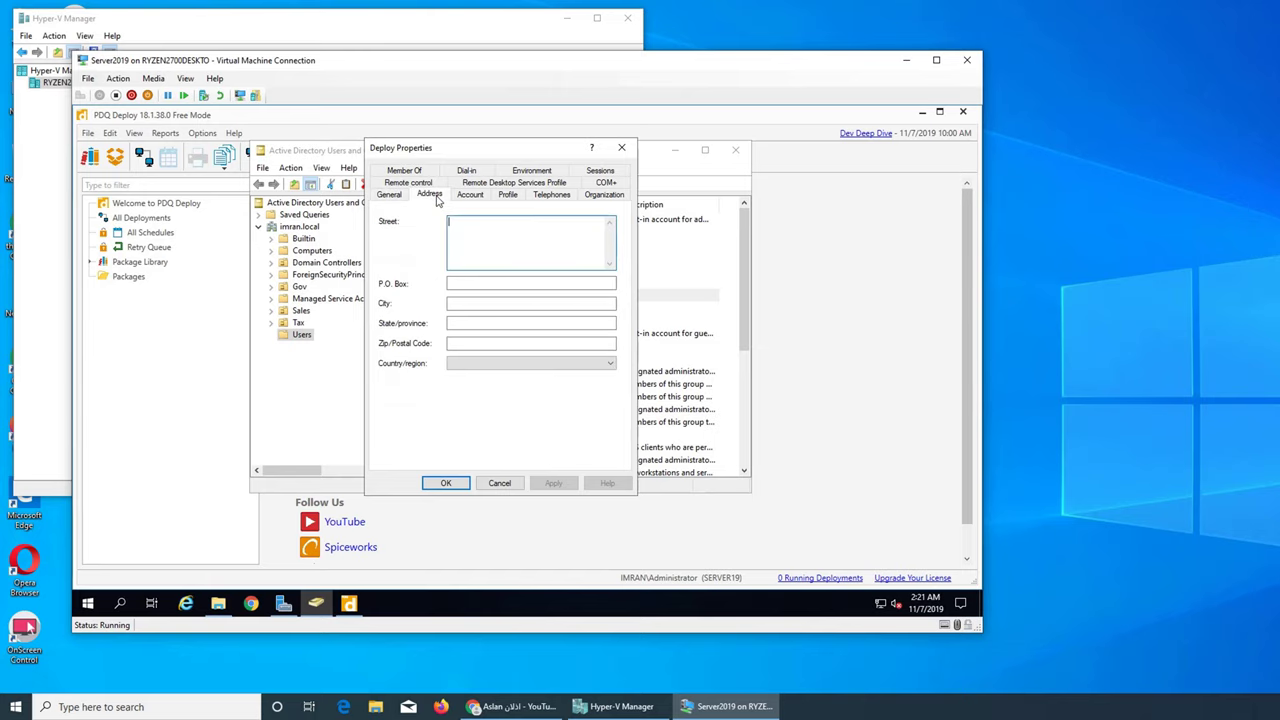
left_click(510, 196)
left_click(474, 200)
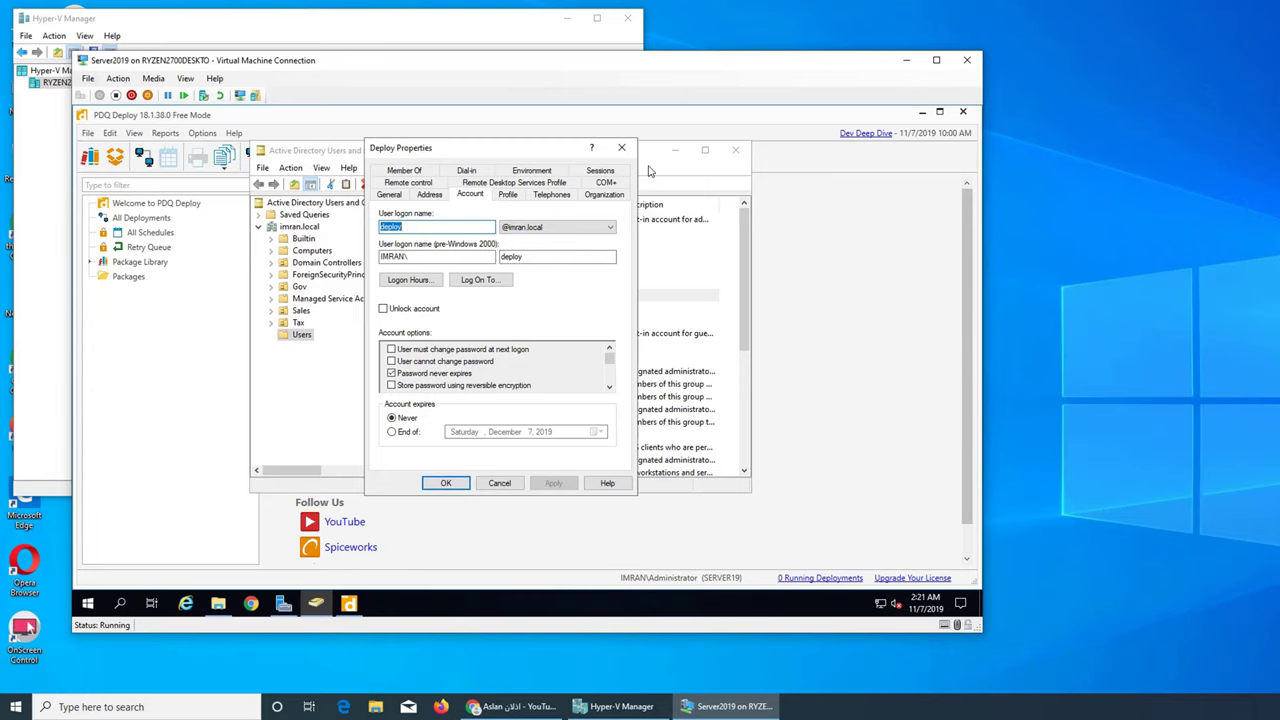
left_click(621, 147)
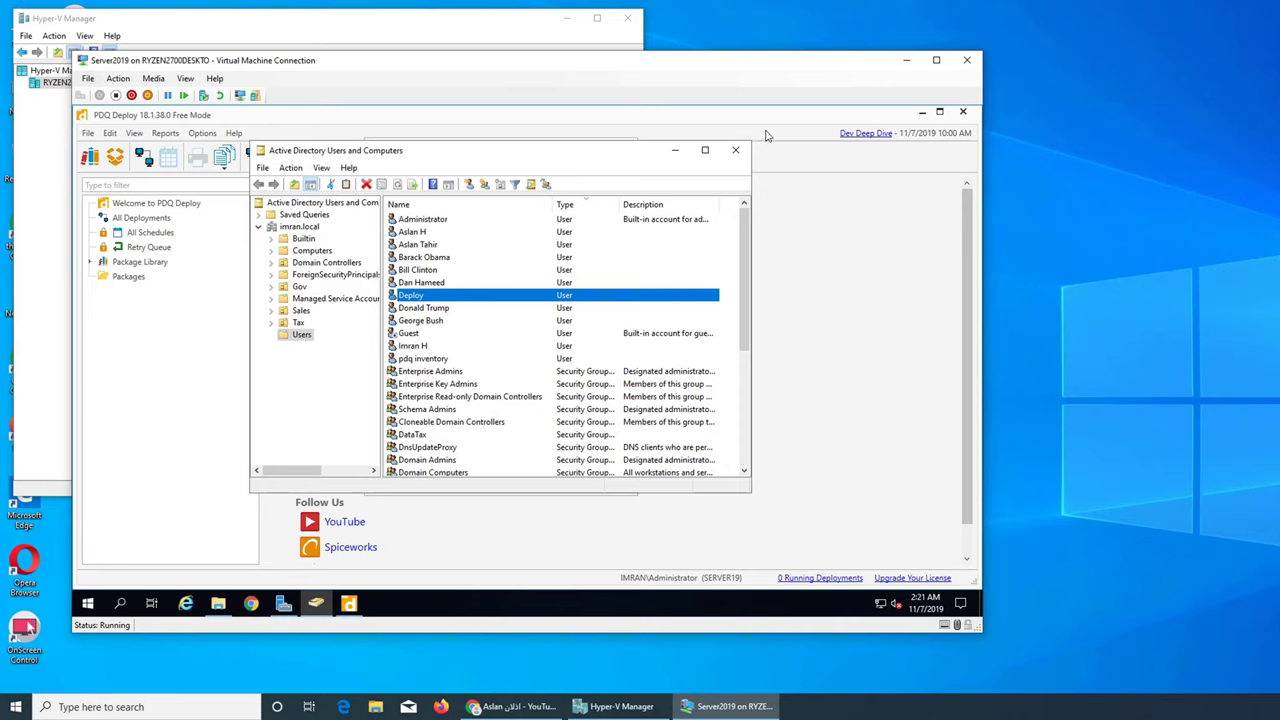
left_click(675, 150)
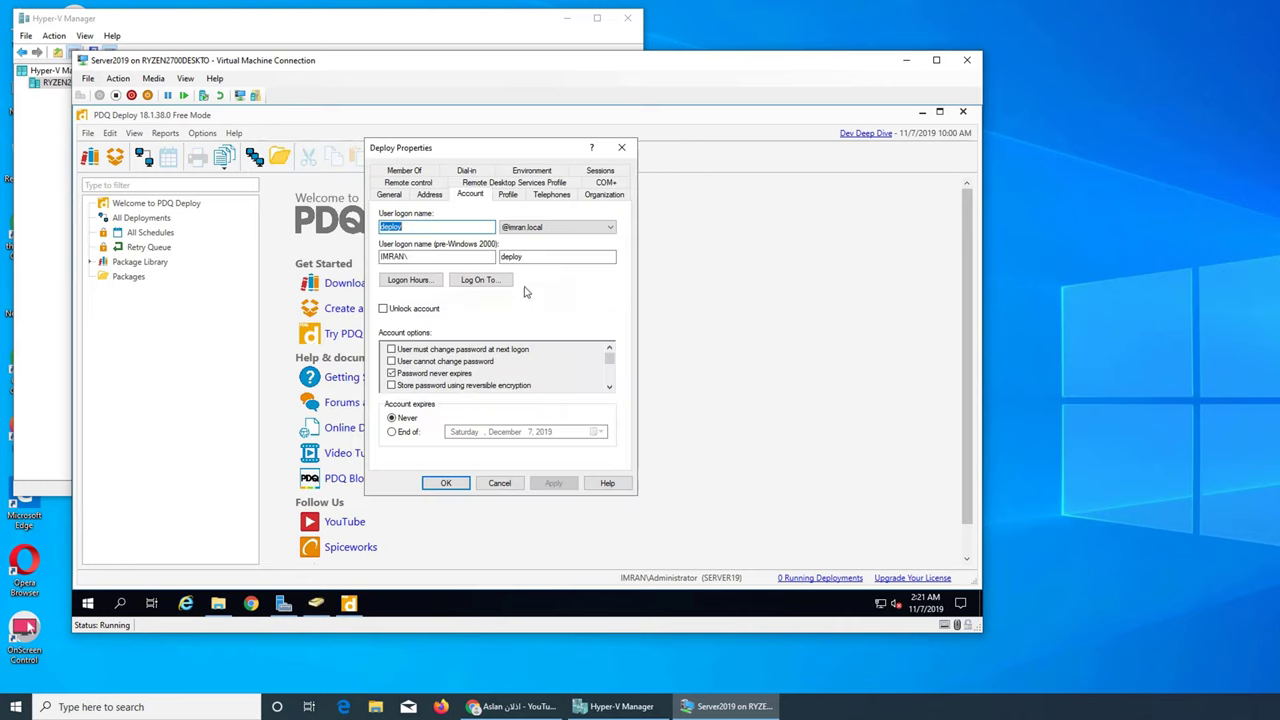
left_click(621, 147)
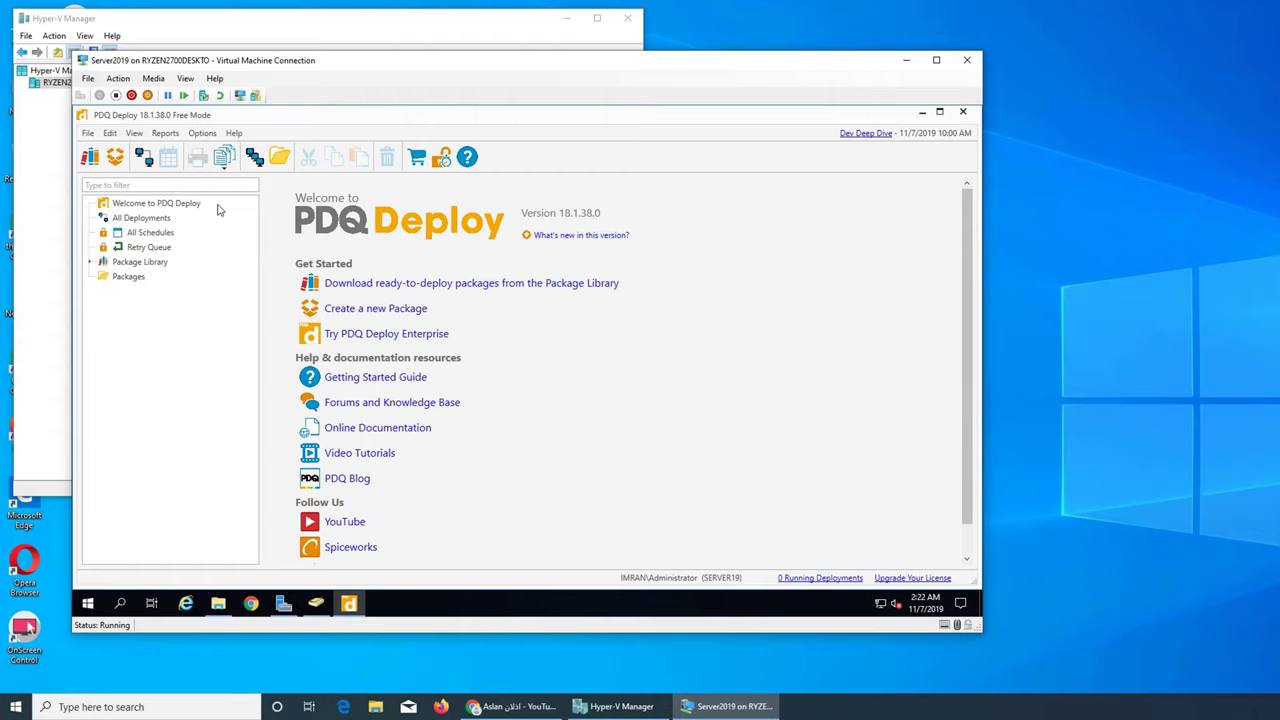
Minimize PDQ Deploy, switch to the host's Chrome window and look through the YouTube channel's uploaded videos
left_click(922, 113)
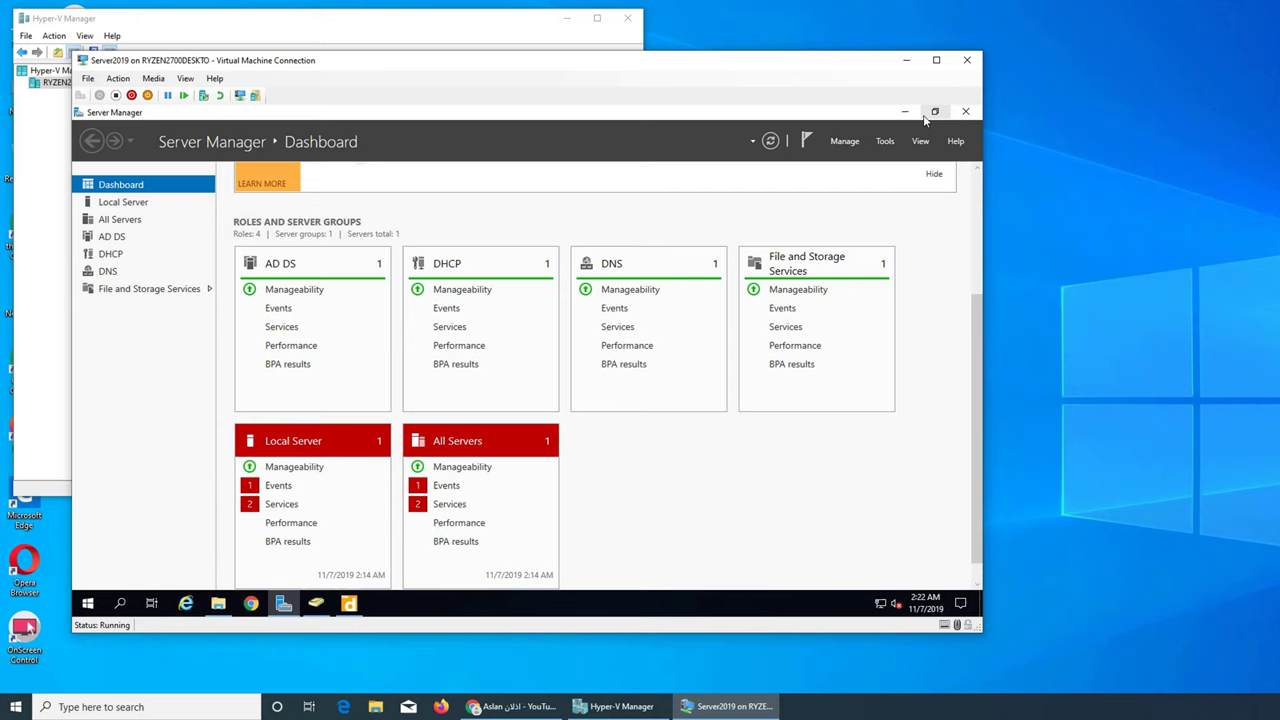
left_click(512, 706)
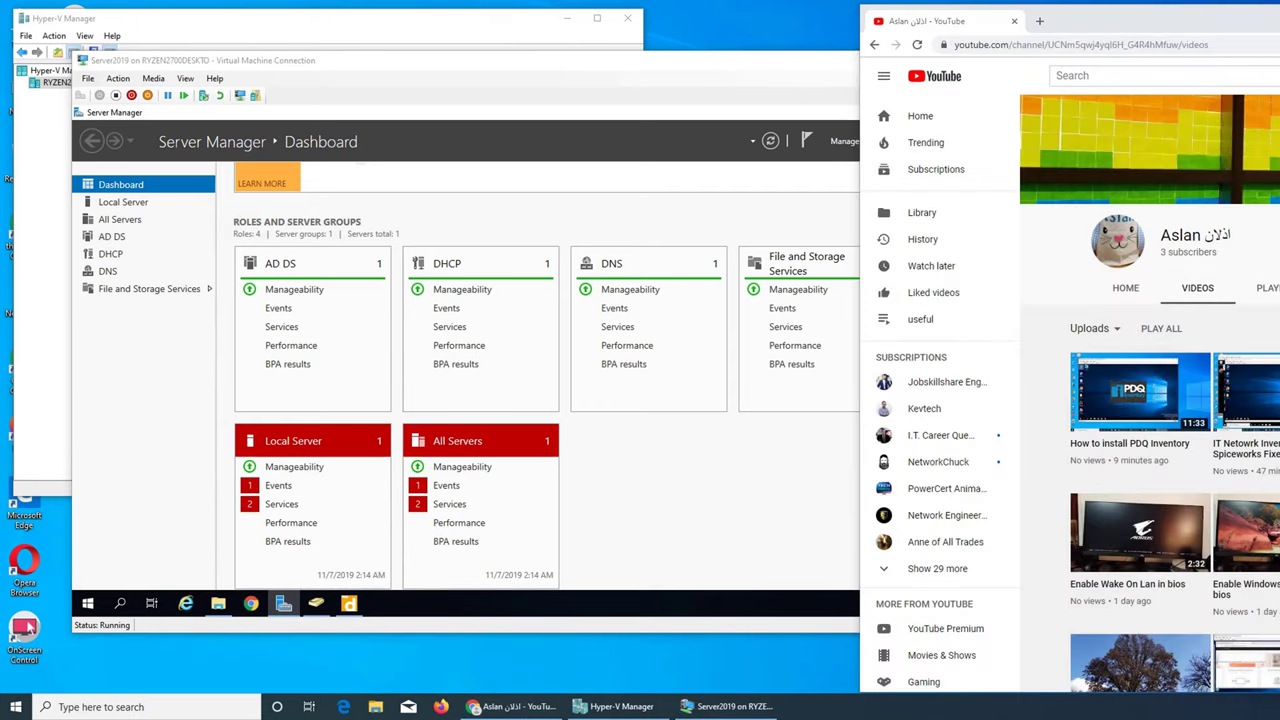
left_click_drag(1158, 22, 648, 21)
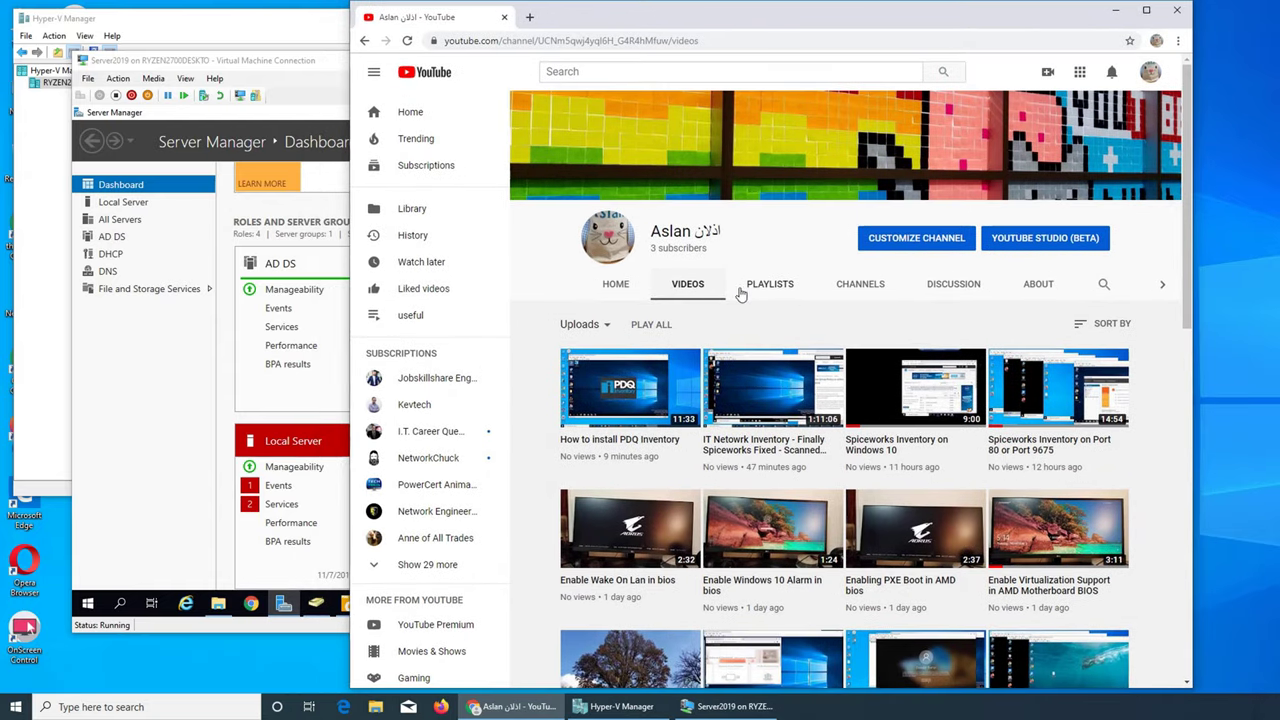
scroll(829, 320, "down", 2)
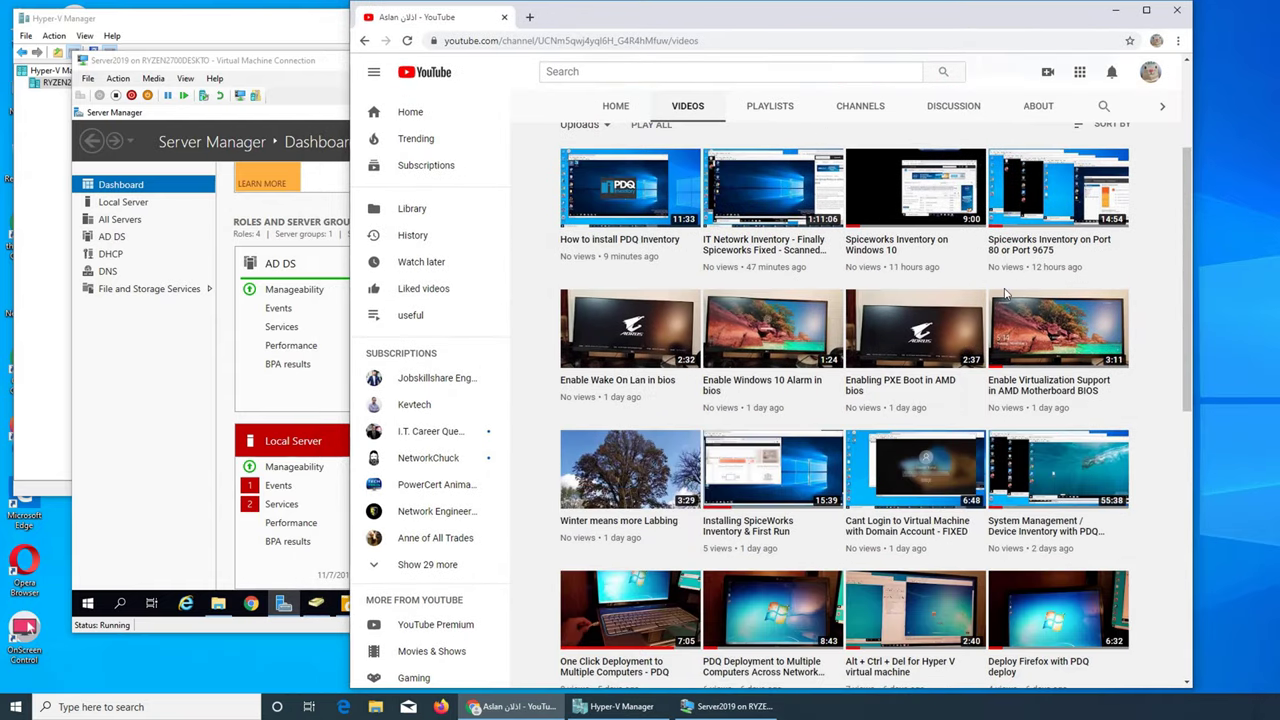
scroll(935, 300, "down", 1)
scroll(903, 376, "down", 2)
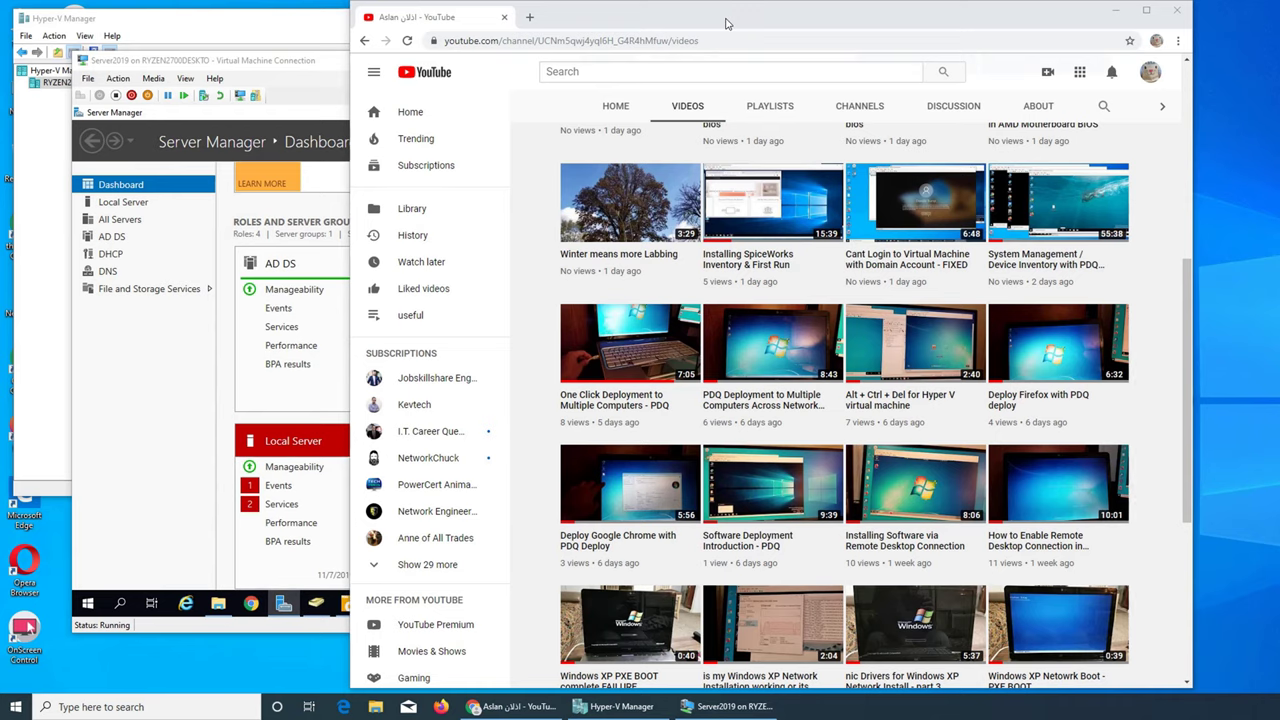
left_click_drag(722, 22, 1233, 24)
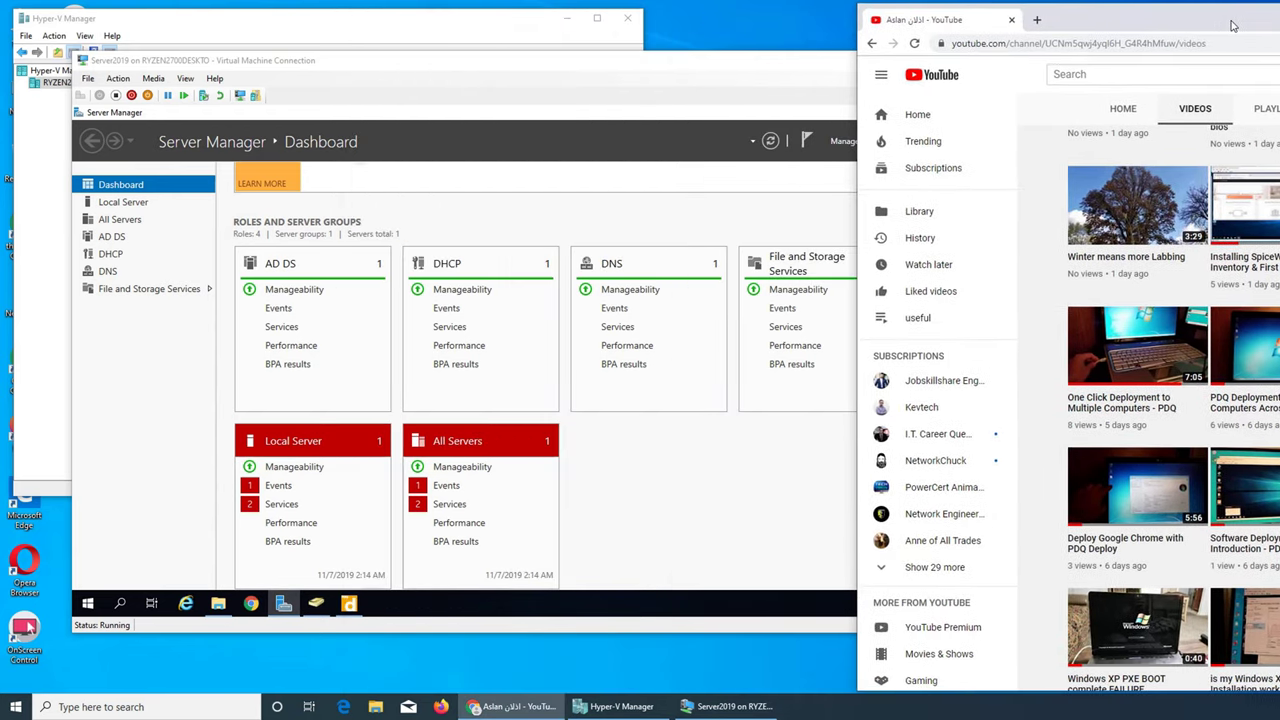